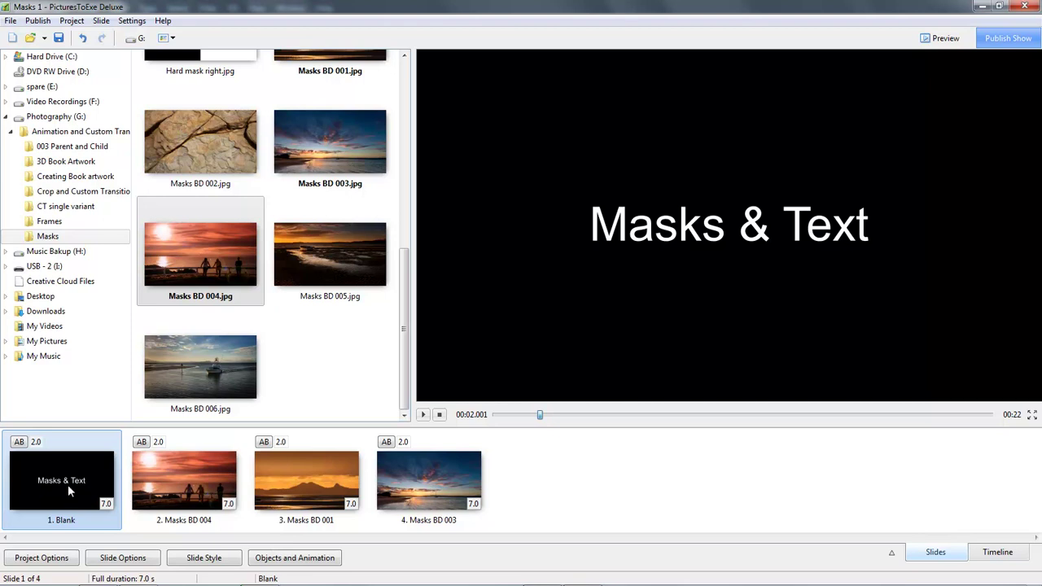
Select slide 3, Masks BD 001, and open its Objects and Animation editor.
left_click(308, 491)
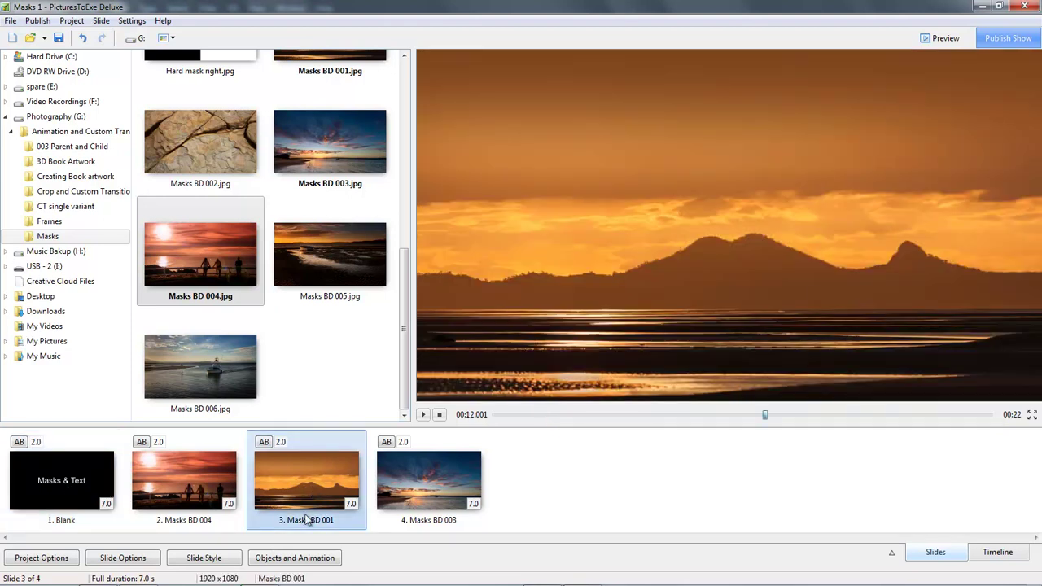
left_click(295, 559)
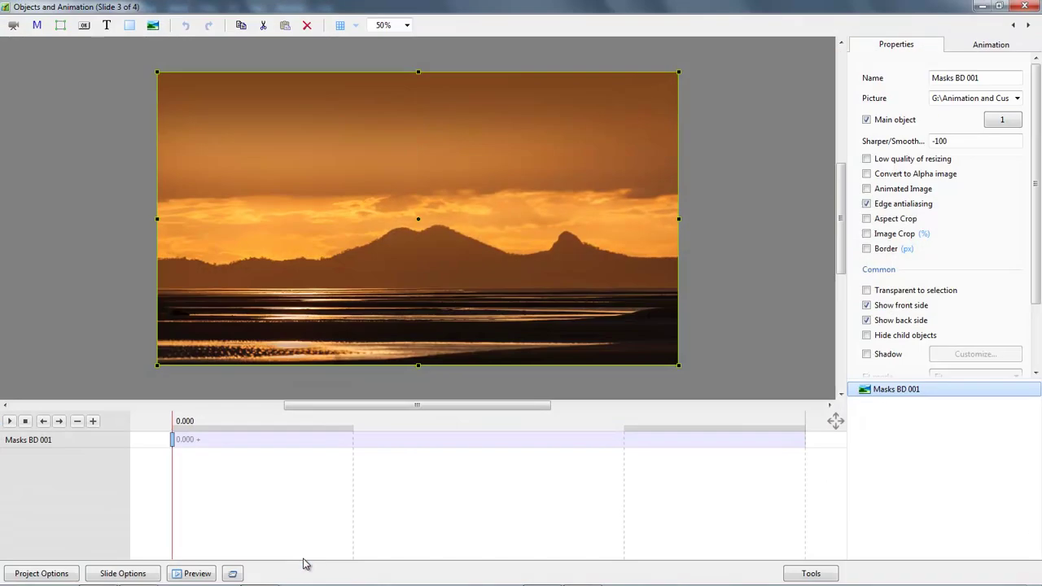
Add a Rectangle mask template sized 1000 x 512 with a blur width of 25.
left_click(37, 25)
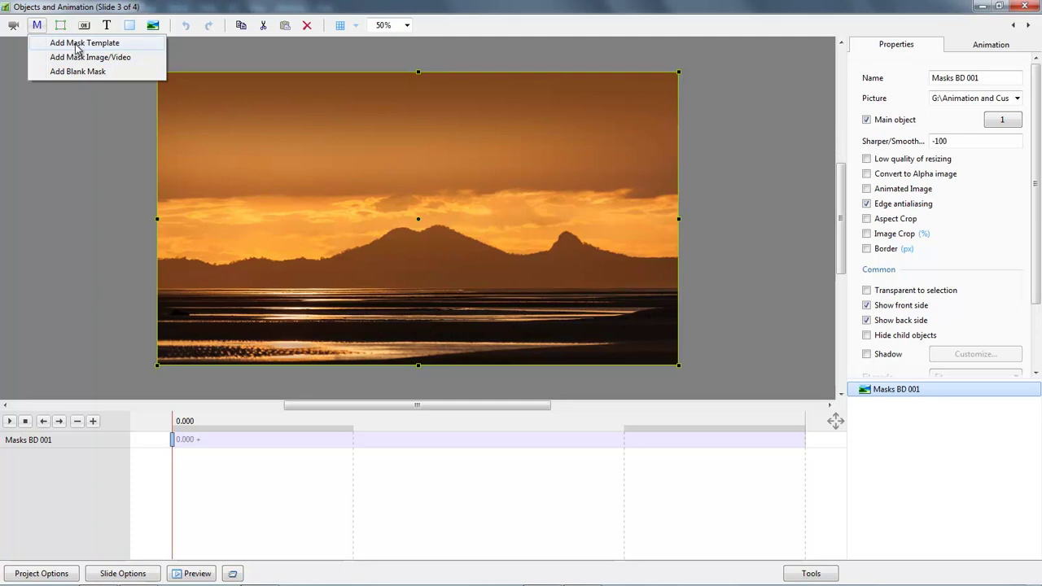
left_click(76, 44)
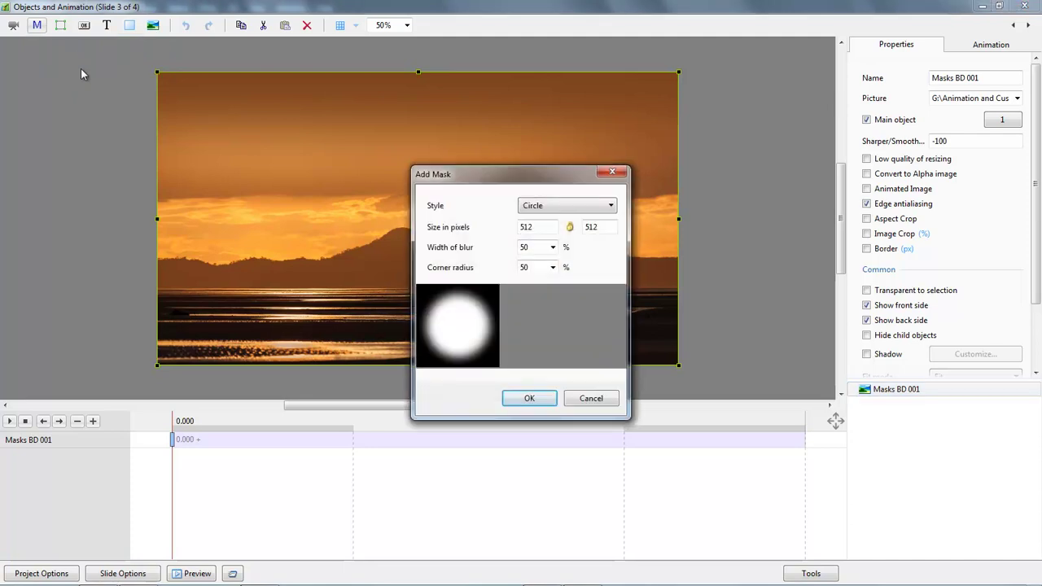
left_click(611, 207)
left_click(600, 223)
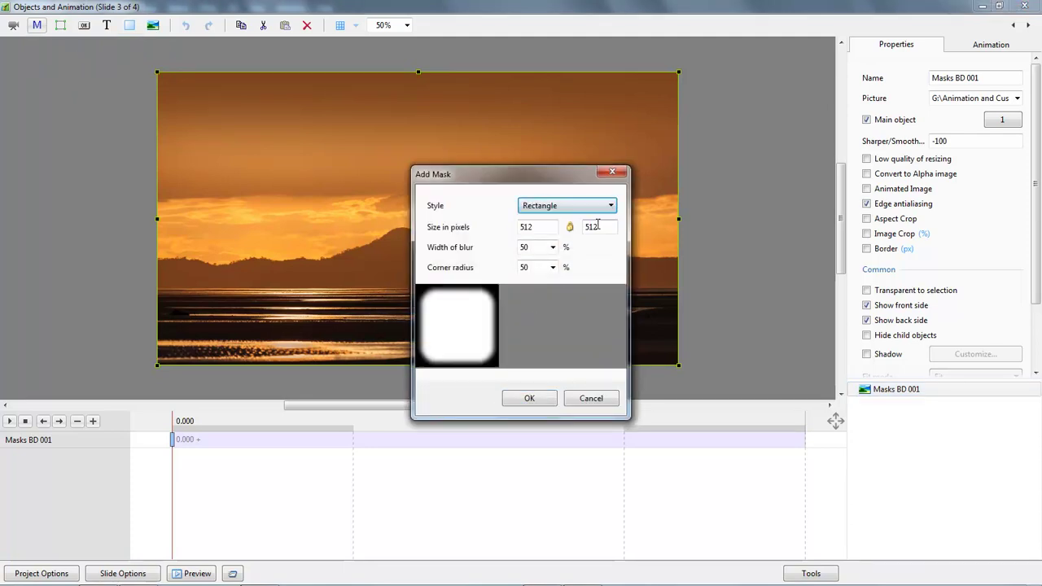
left_click(533, 227)
type("1000")
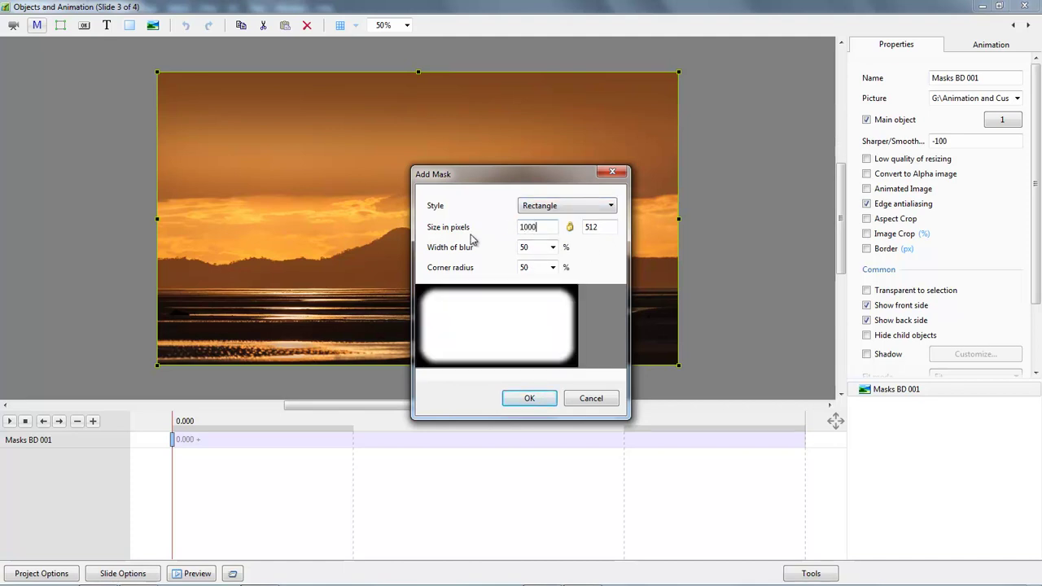
double_click(530, 248)
type("25")
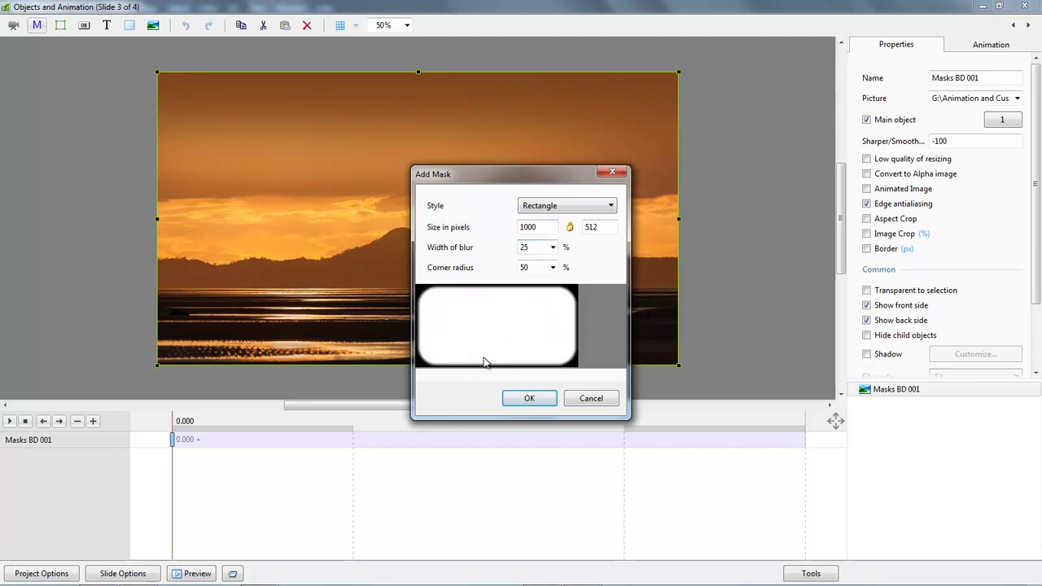
left_click(528, 401)
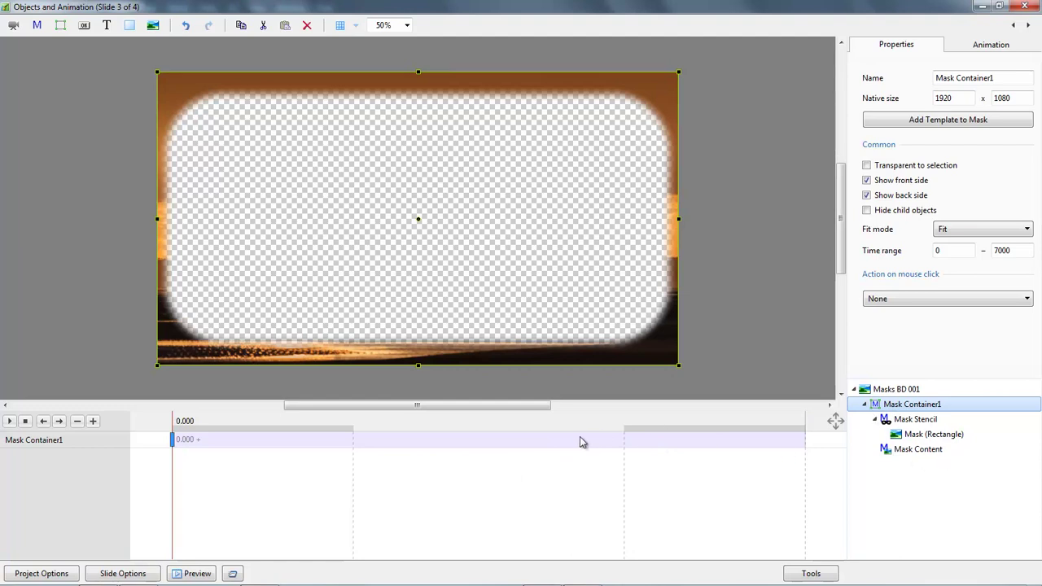
Set Mask Container1's Pan Y to -42 on the Animation tab.
left_click(989, 47)
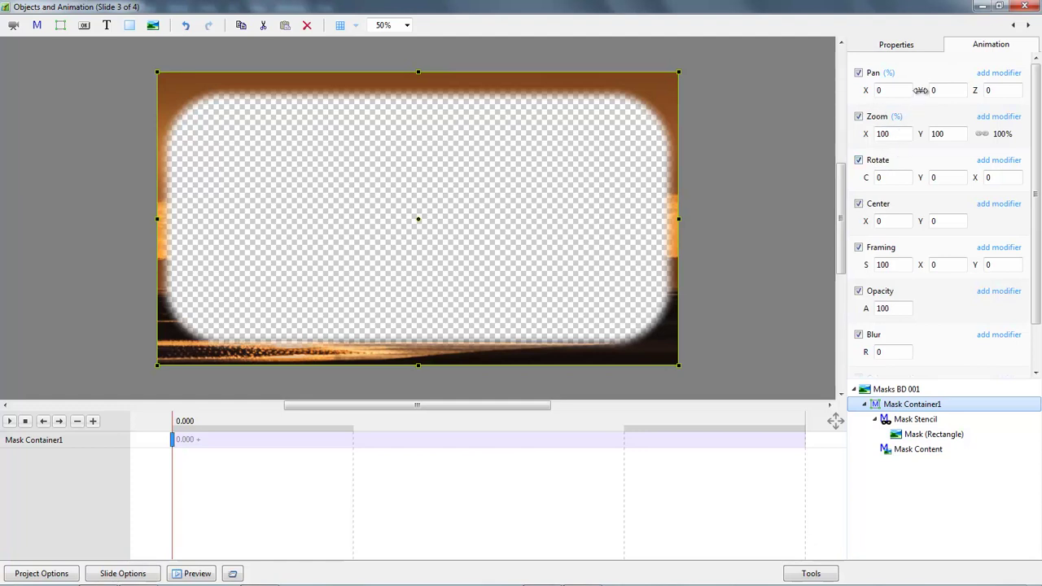
left_click_drag(920, 90, 893, 109)
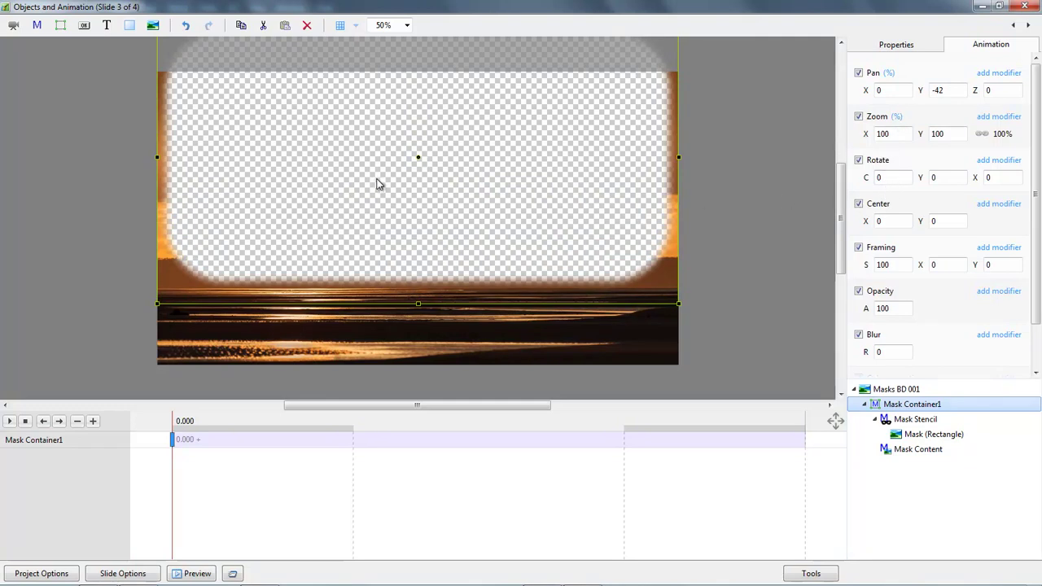
Add a Text object, Text1, inside Mask Content from its right-click Add menu.
left_click(908, 454)
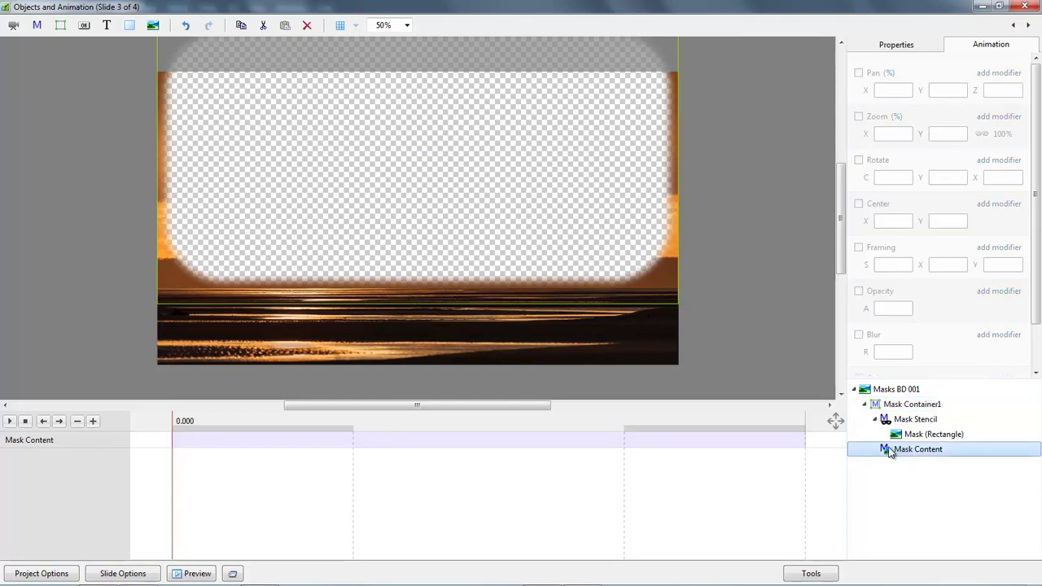
right_click(907, 452)
mouse_move(924, 310)
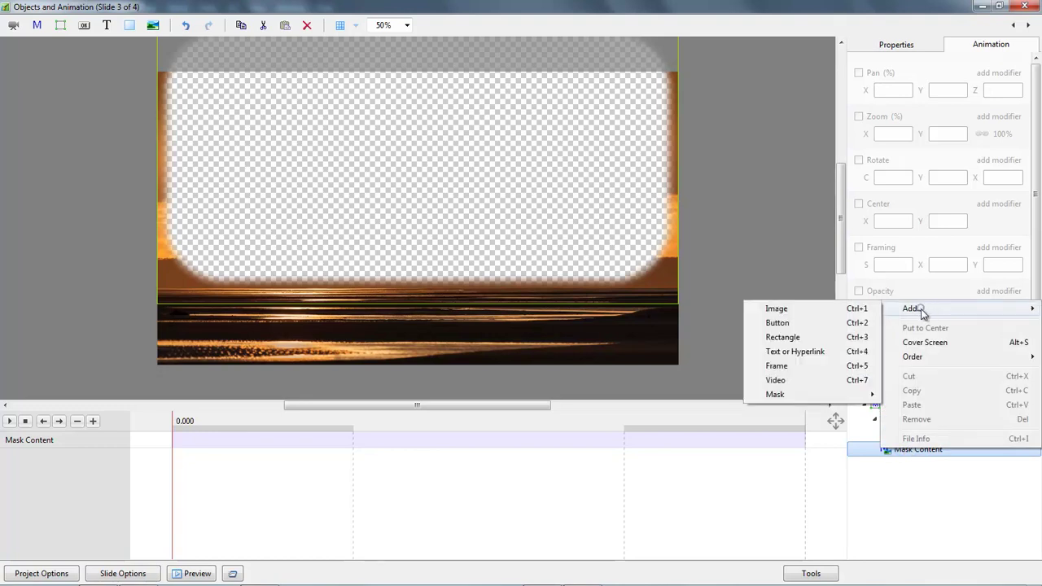
left_click(788, 351)
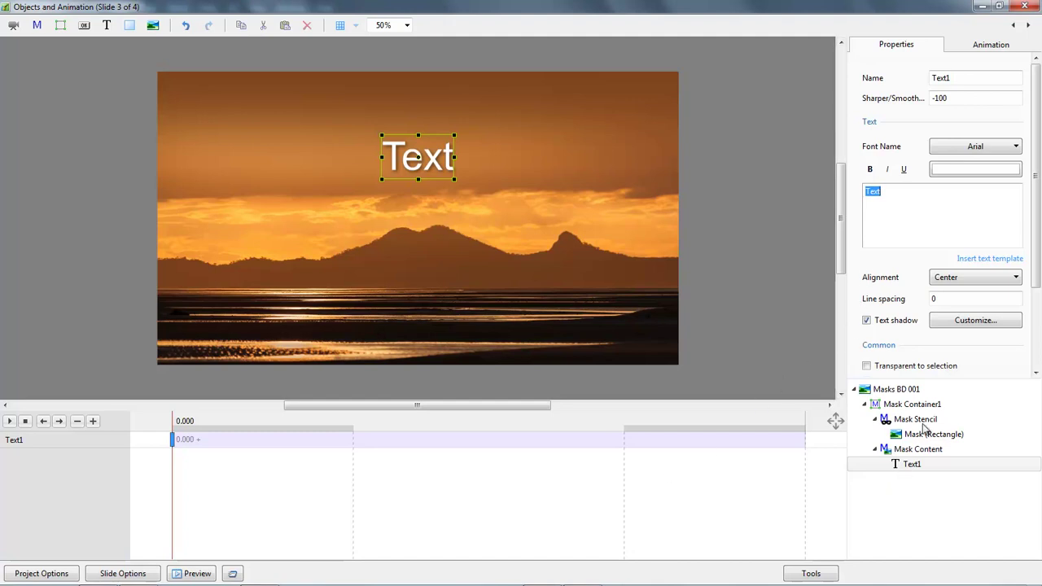
Position Text1 over the mountains at Pan Y 69 with 15% zoom.
left_click(985, 46)
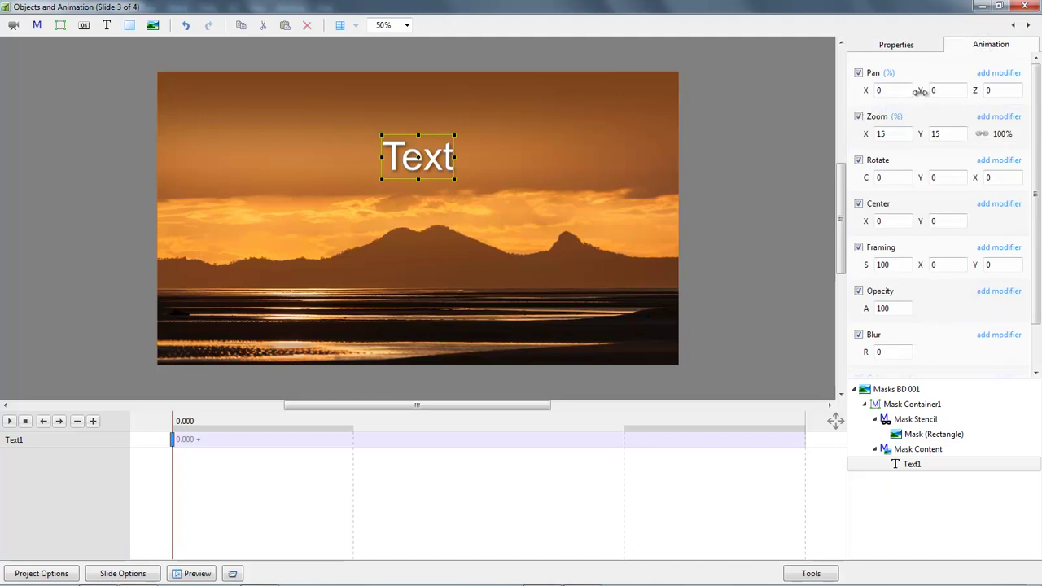
left_click_drag(919, 92, 991, 133)
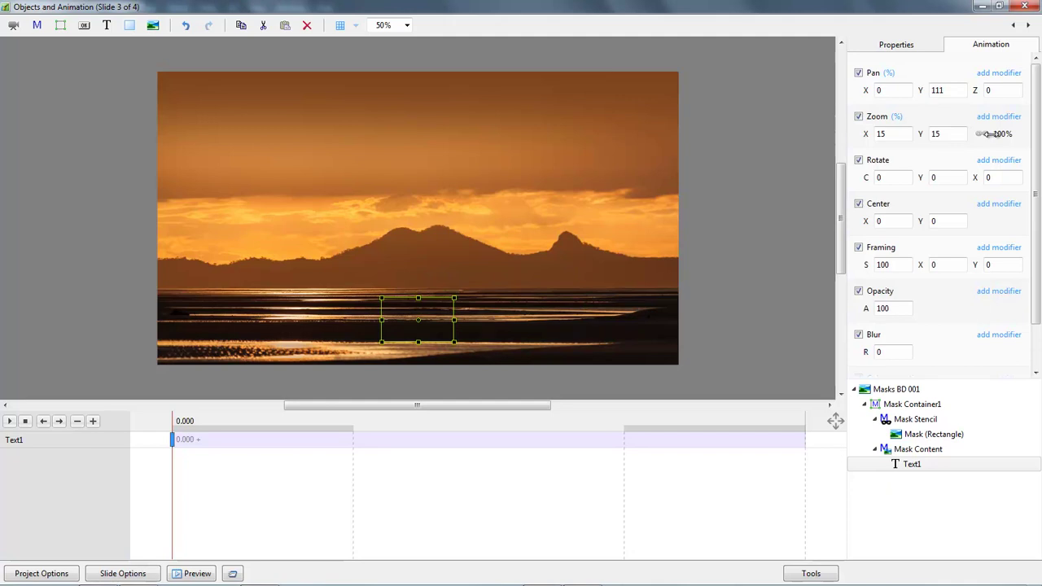
left_click_drag(991, 133, 964, 138)
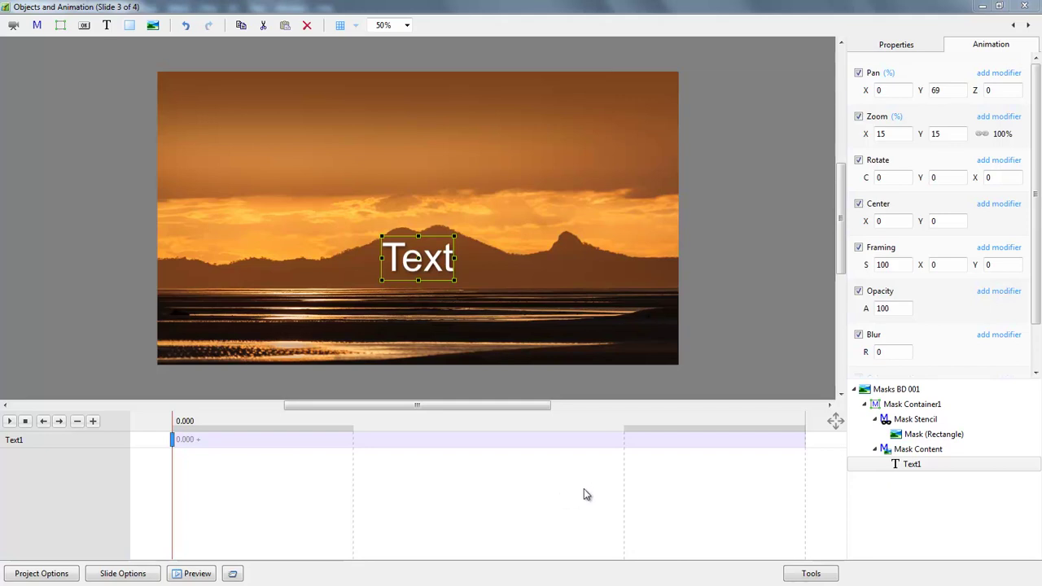
Change Text1 to 'The South Pacific', shrink it to 11% zoom and set Pan Y to 75.
left_click(896, 46)
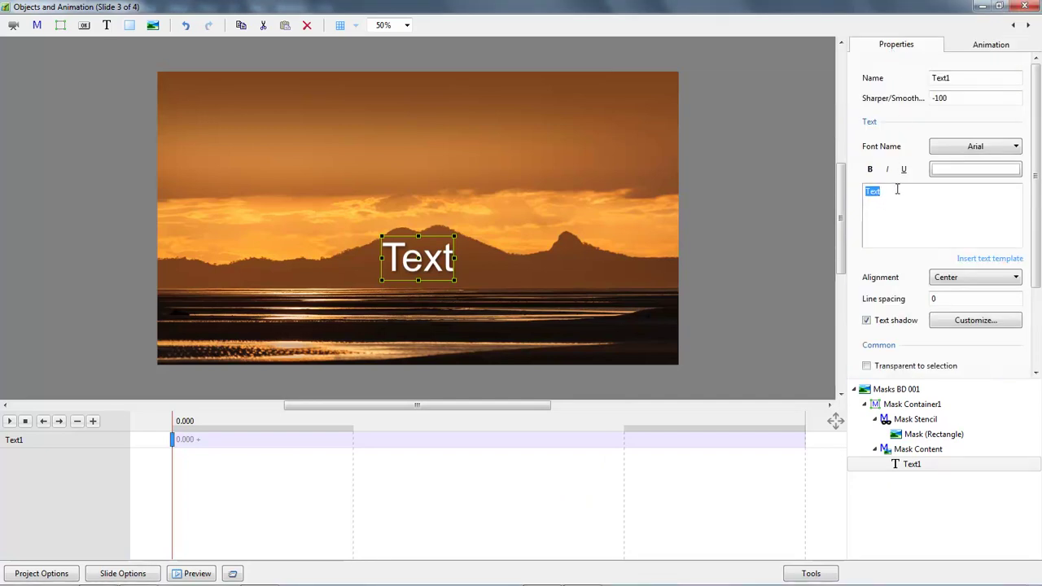
type("The S")
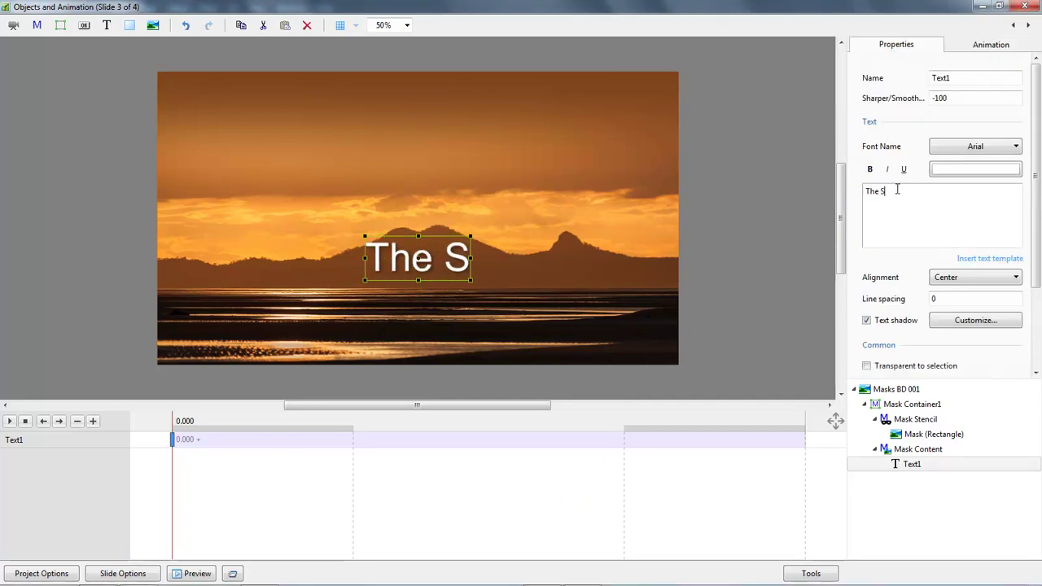
type("outh Pac")
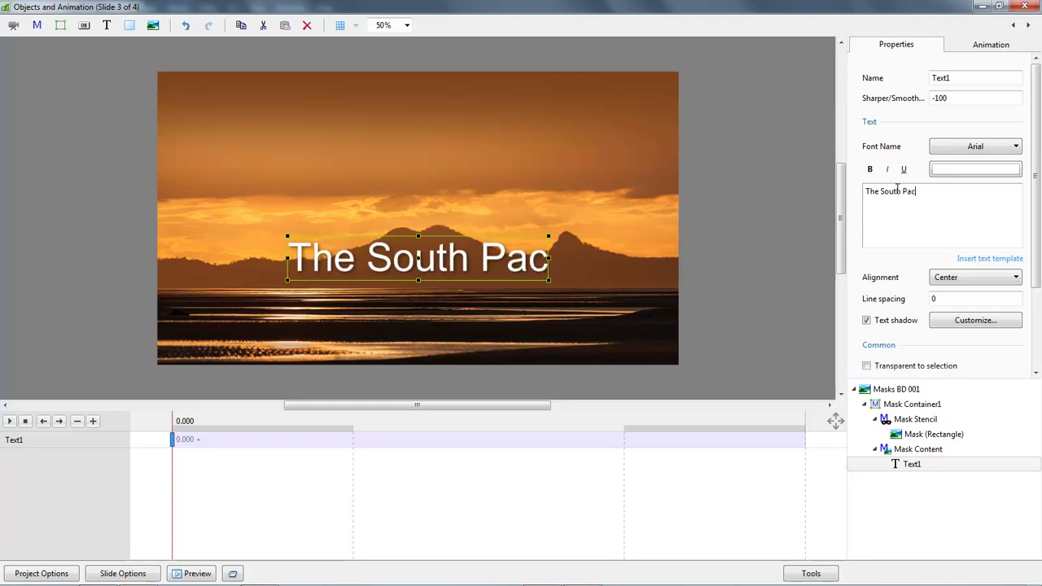
type("i")
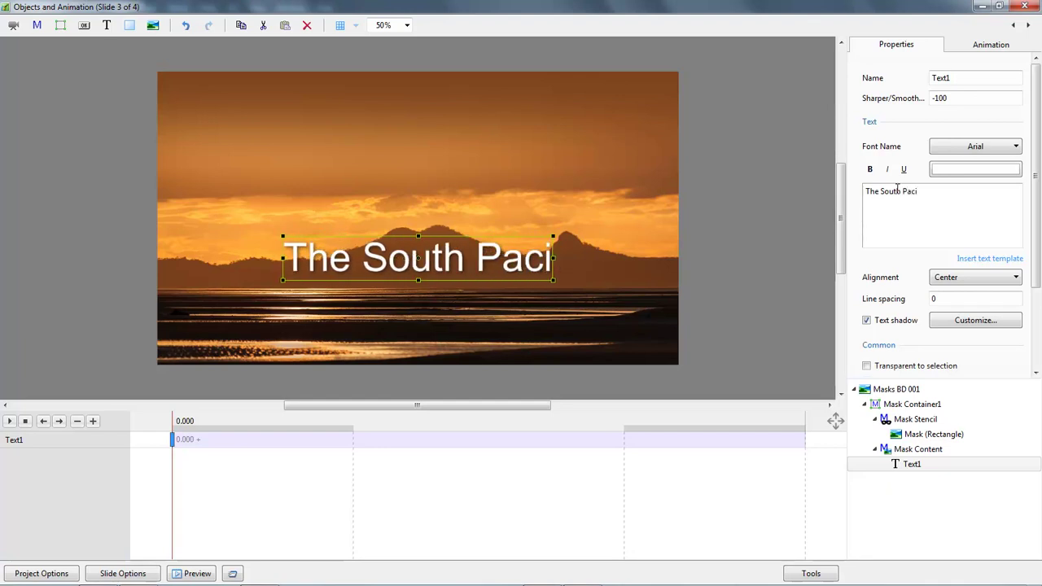
type("fic")
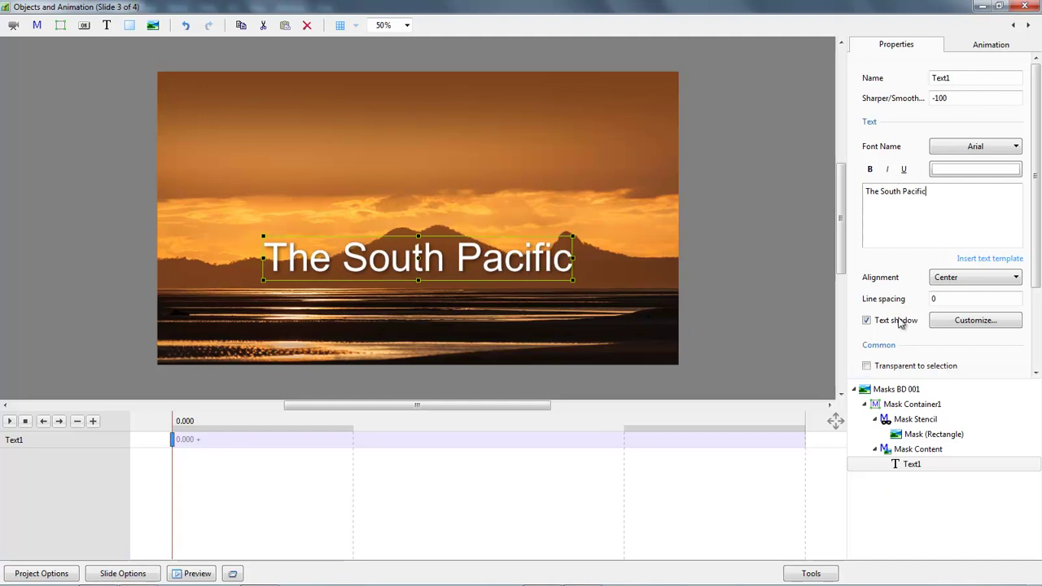
left_click(987, 46)
double_click(891, 135)
key("Down")
key("Down")
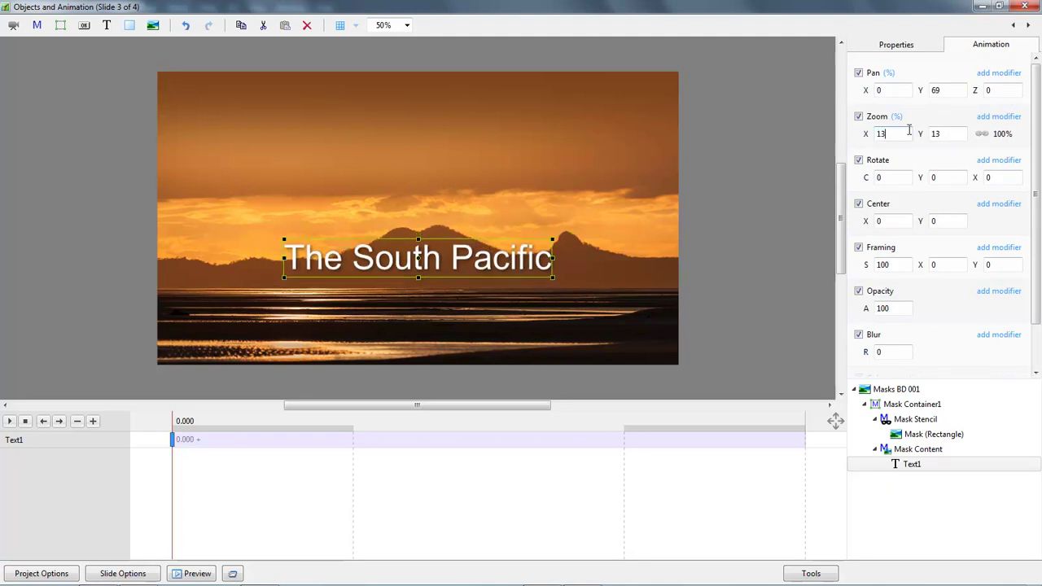
key("Down")
key("Down")
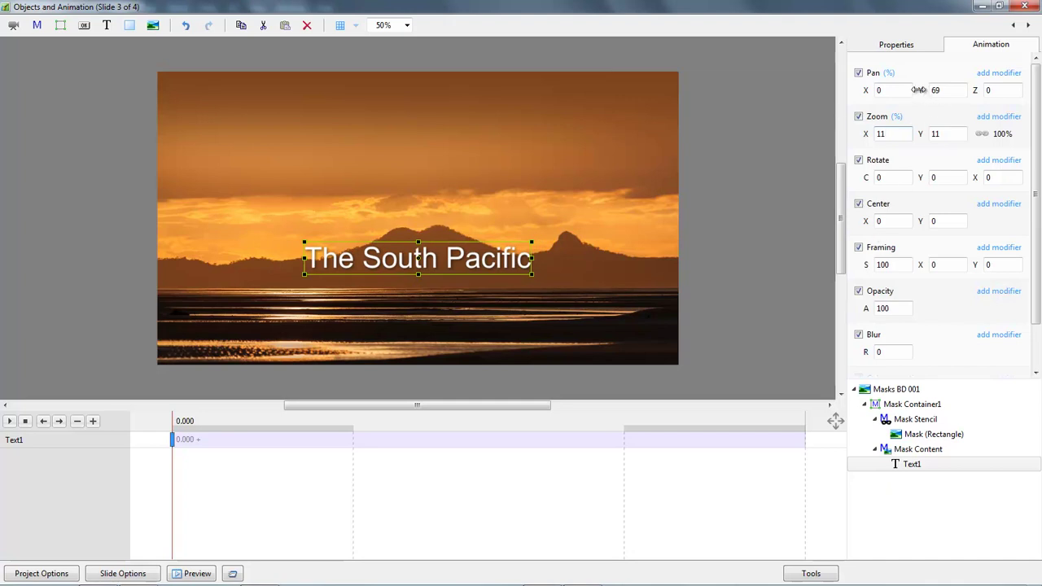
left_click_drag(918, 90, 925, 91)
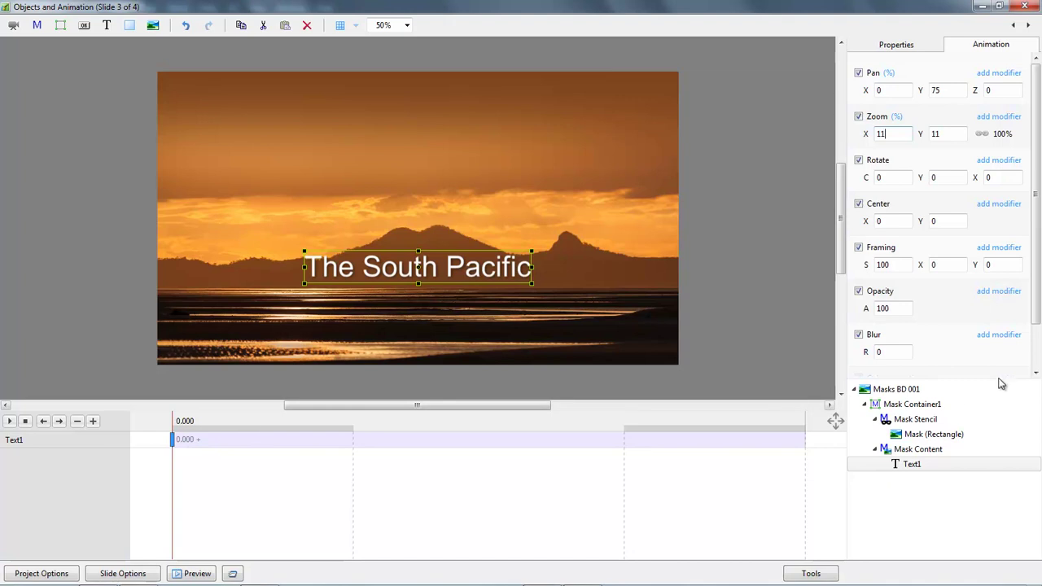
Add a Red coloration filter to the title, colored FFC54F sampled from the sunset.
left_click_drag(1037, 303, 1035, 339)
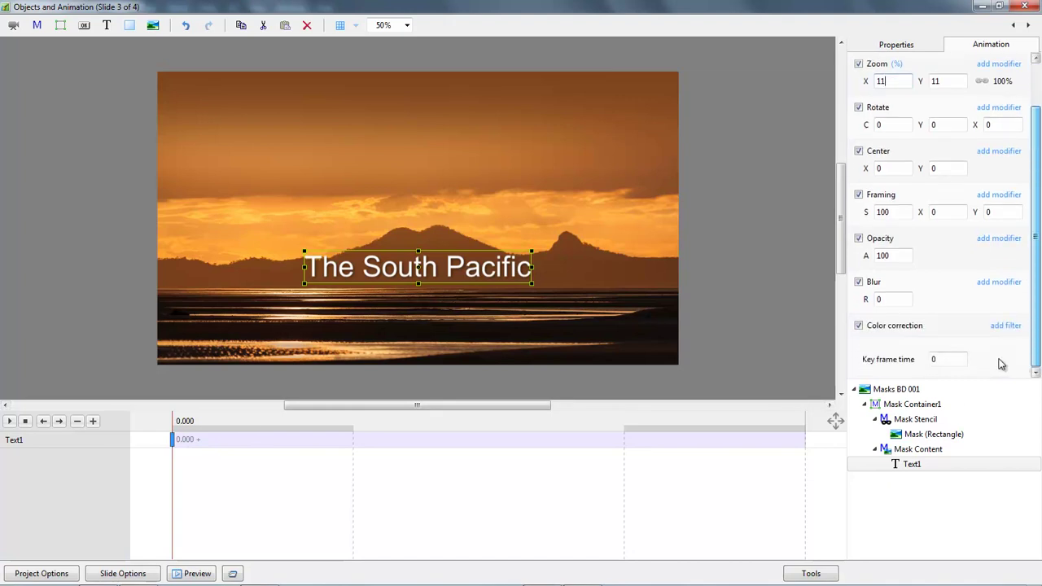
left_click(1006, 327)
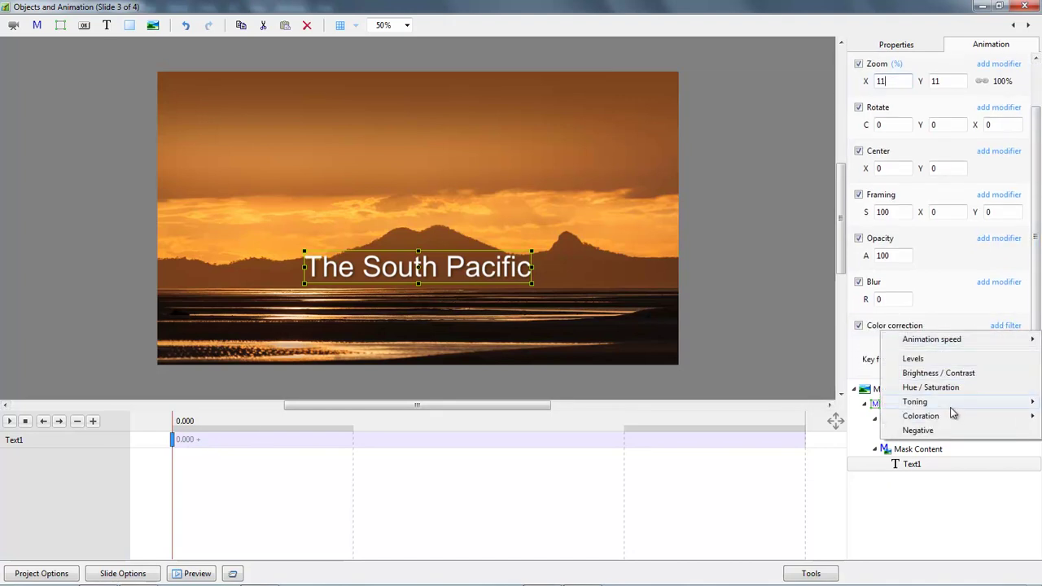
mouse_move(934, 419)
left_click(834, 417)
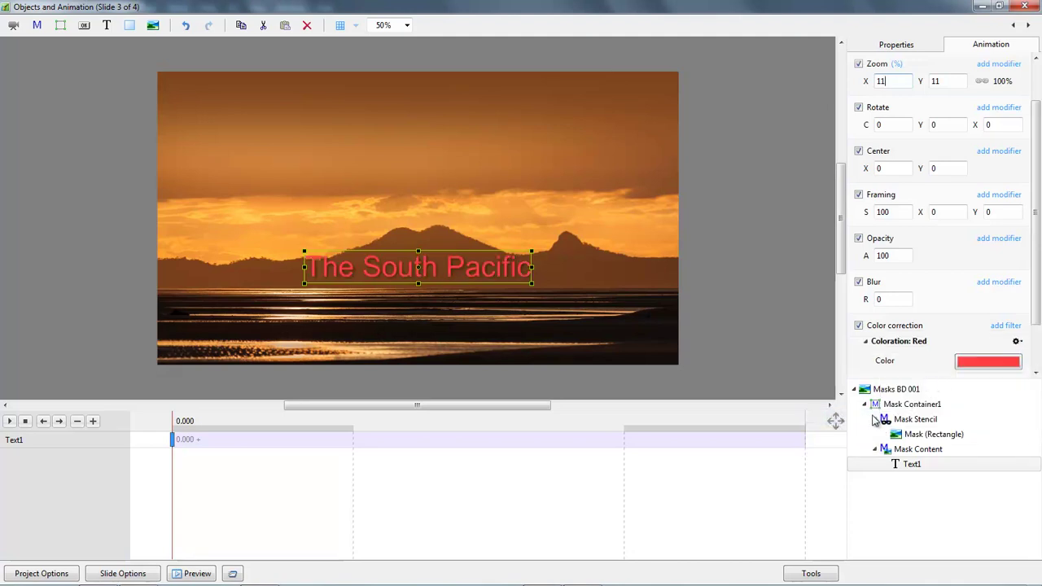
left_click(978, 361)
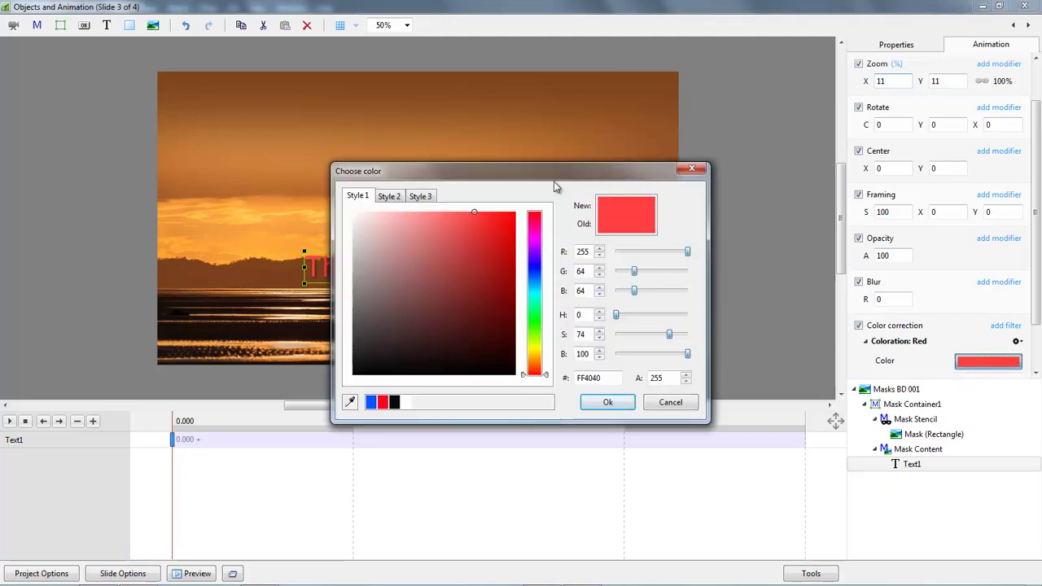
left_click_drag(447, 171, 750, 79)
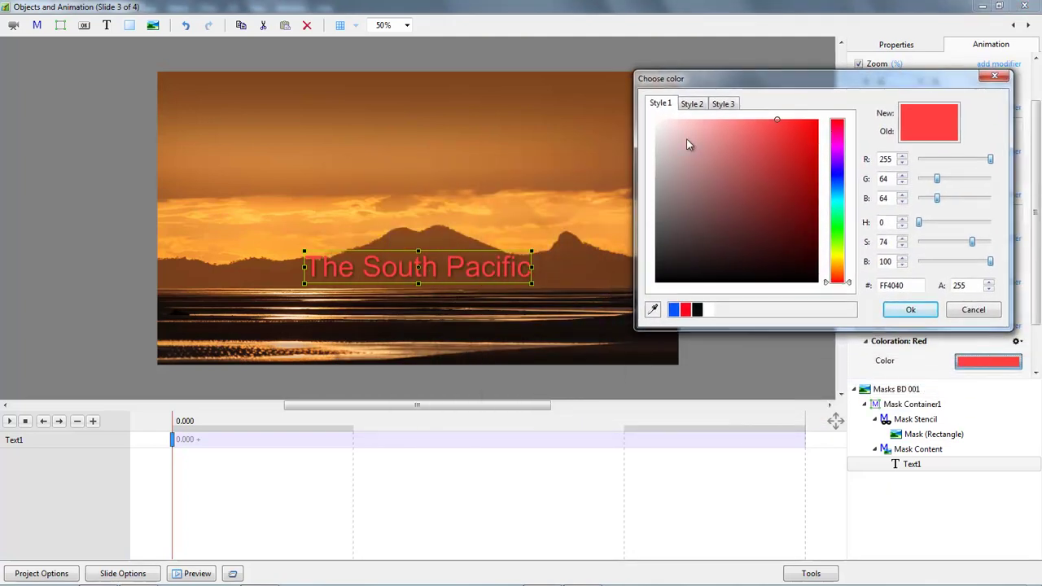
left_click(653, 311)
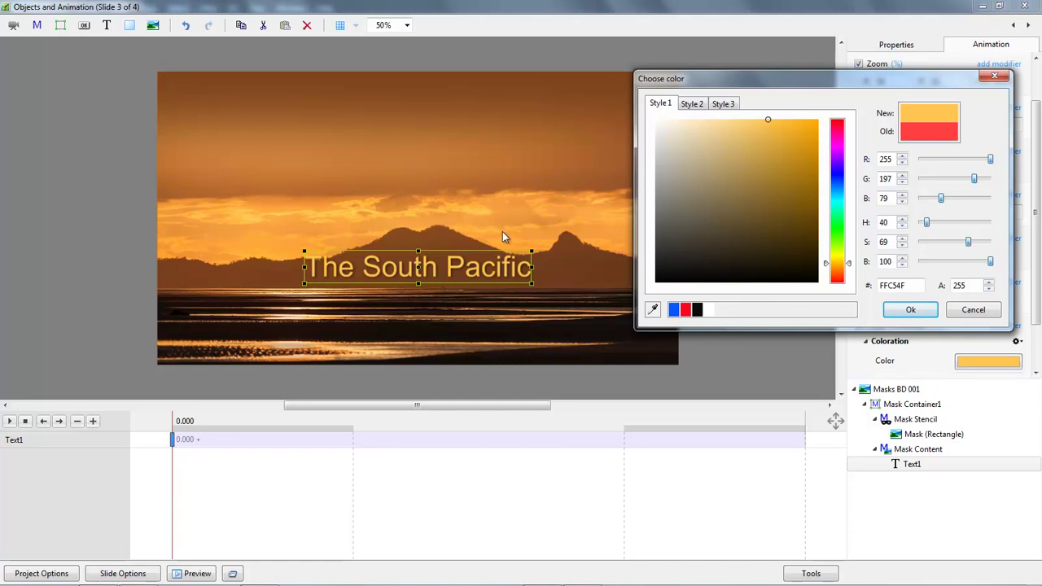
left_click(914, 309)
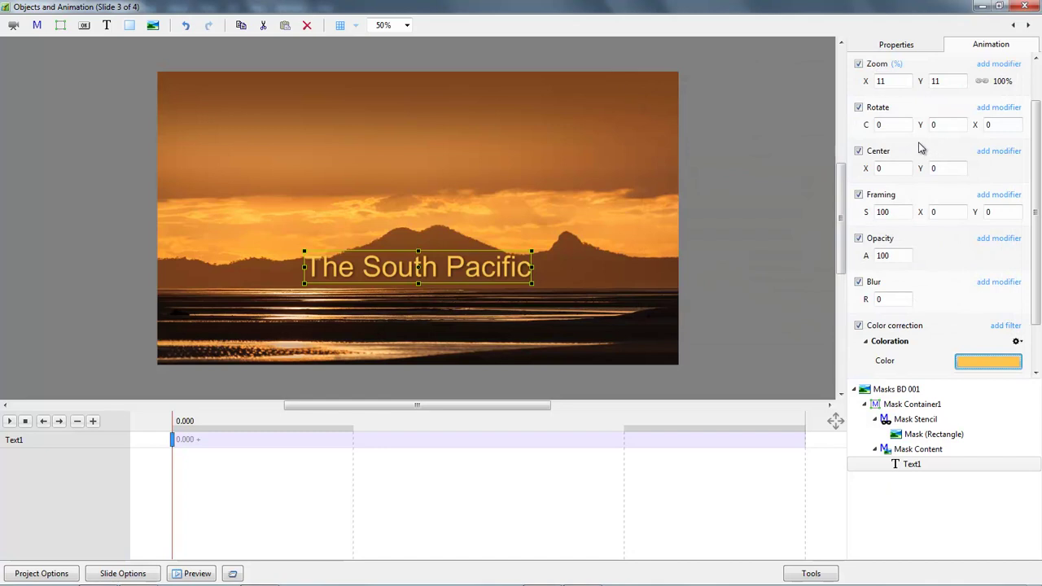
Set the title's Zoom Y to 10 and its Pan Y to 80.
double_click(942, 81)
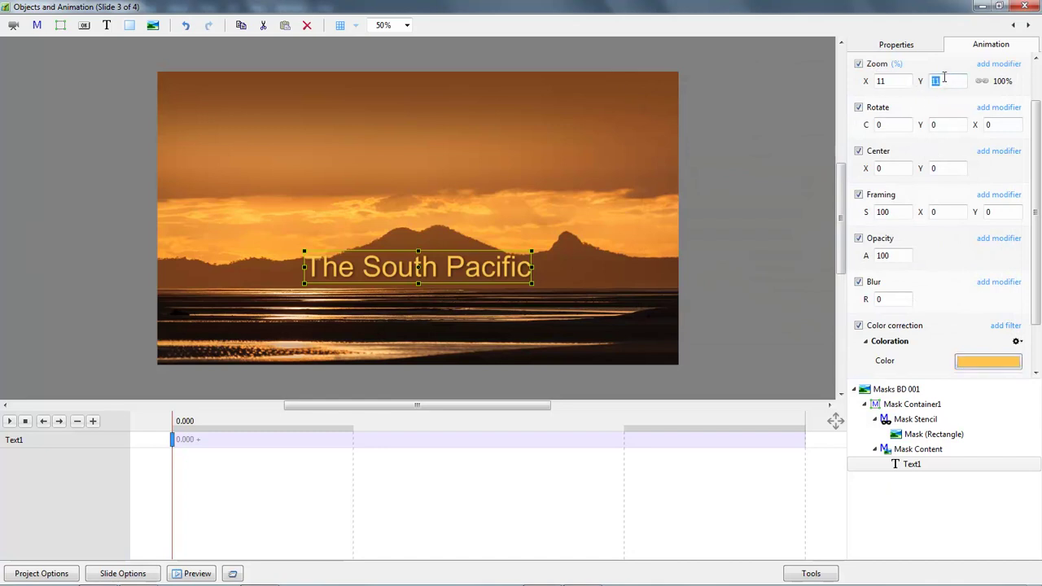
type("12")
key("BackSpace")
type("1")
key("BackSpace")
type("0")
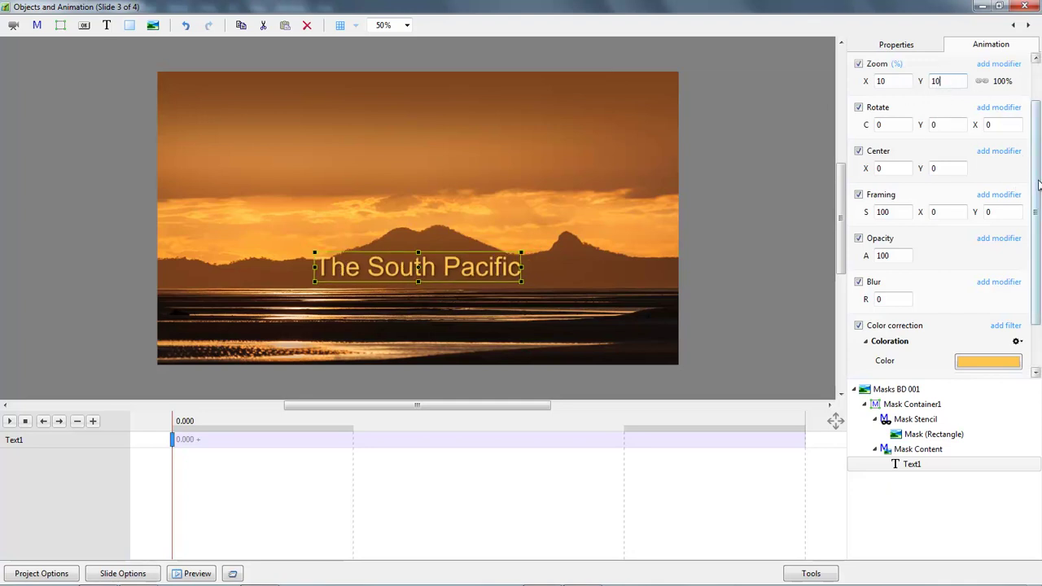
scroll(1037, 186, "up", 2)
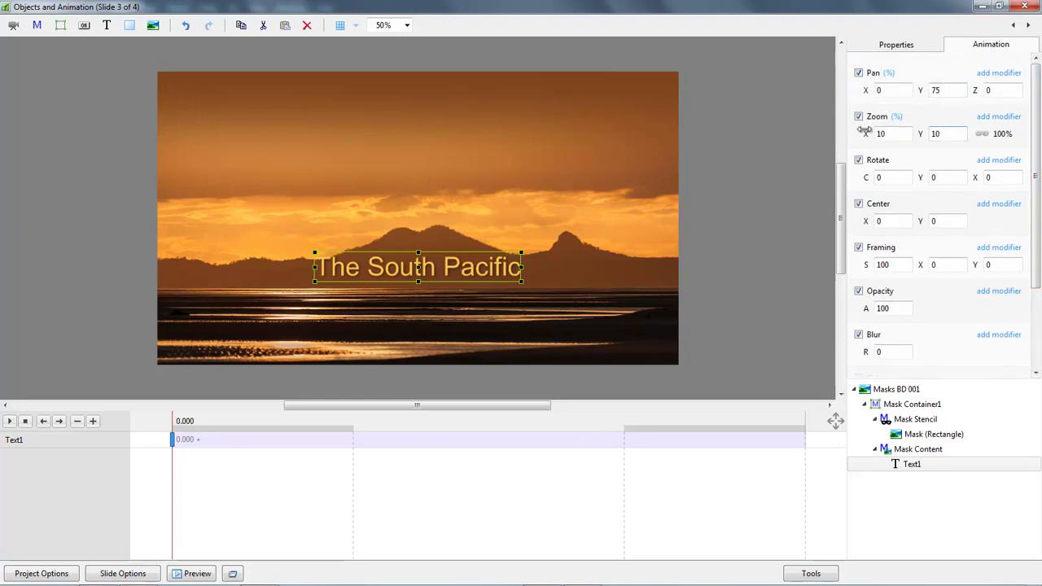
double_click(951, 89)
scroll(968, 92, "up", 4)
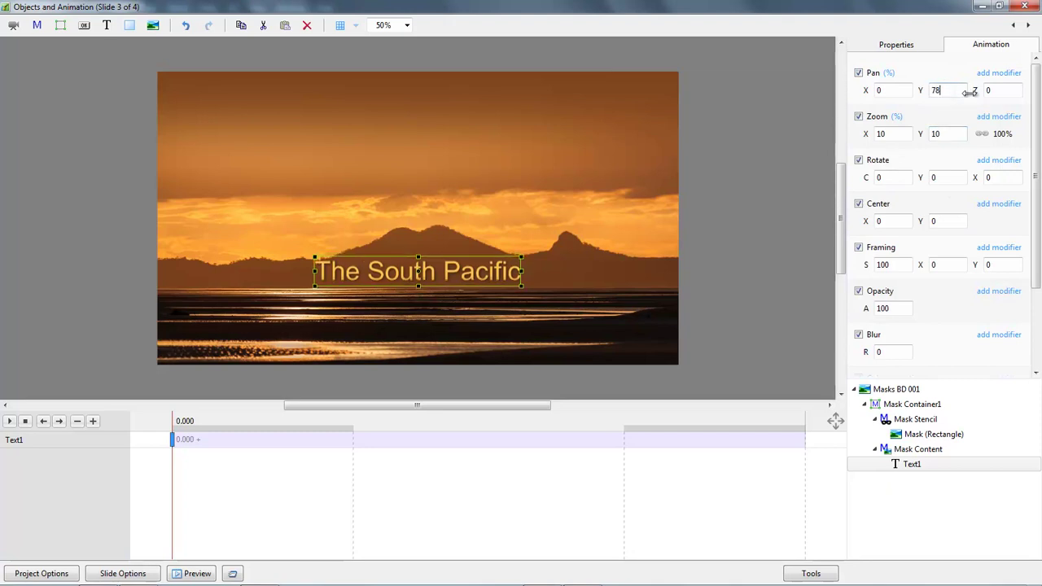
scroll(969, 92, "up", 1)
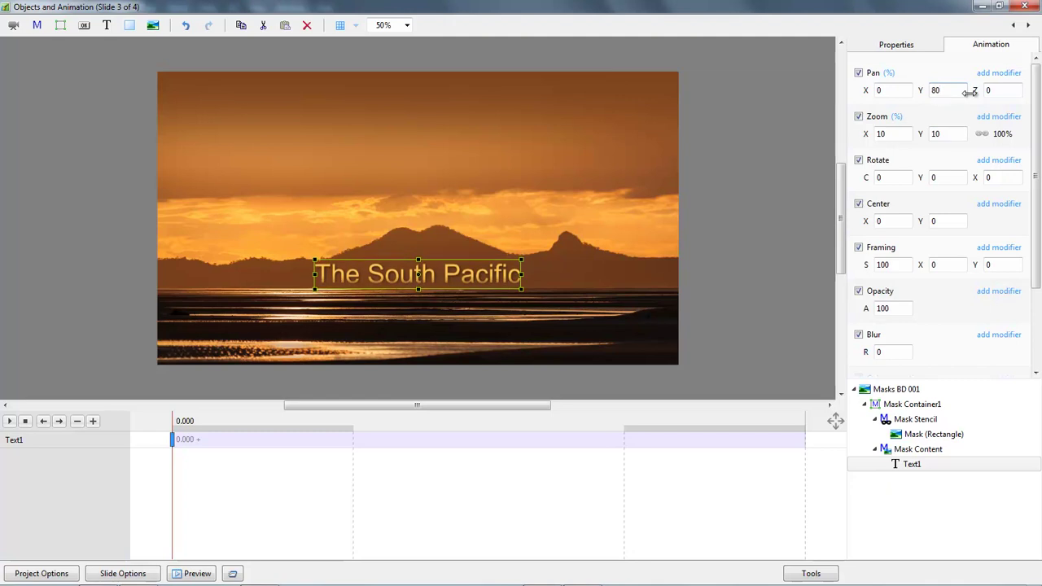
Set the Mask (Rectangle) Pan Y to 3, then reselect Text1.
left_click(915, 439)
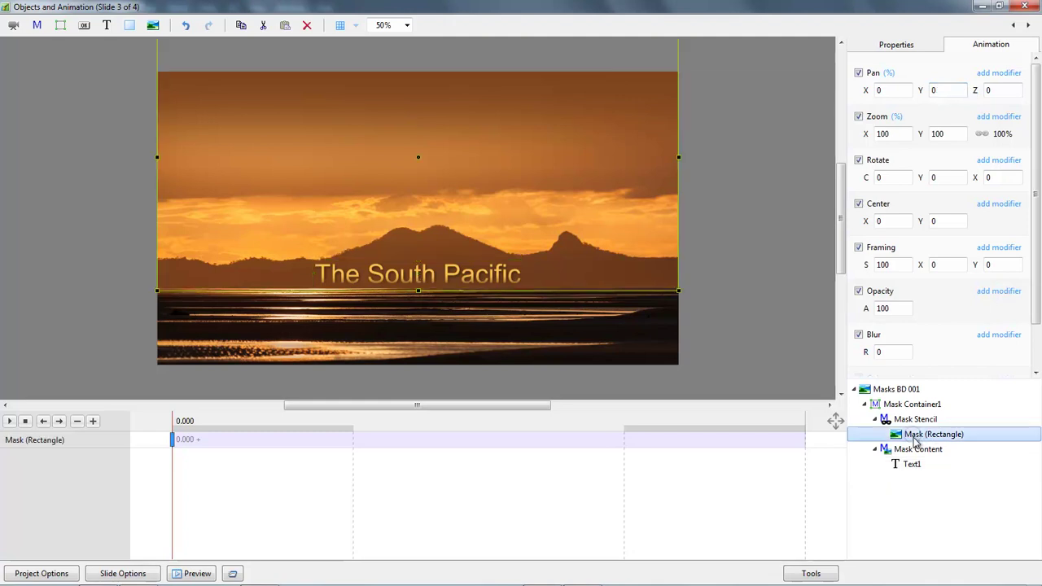
double_click(942, 88)
type("3")
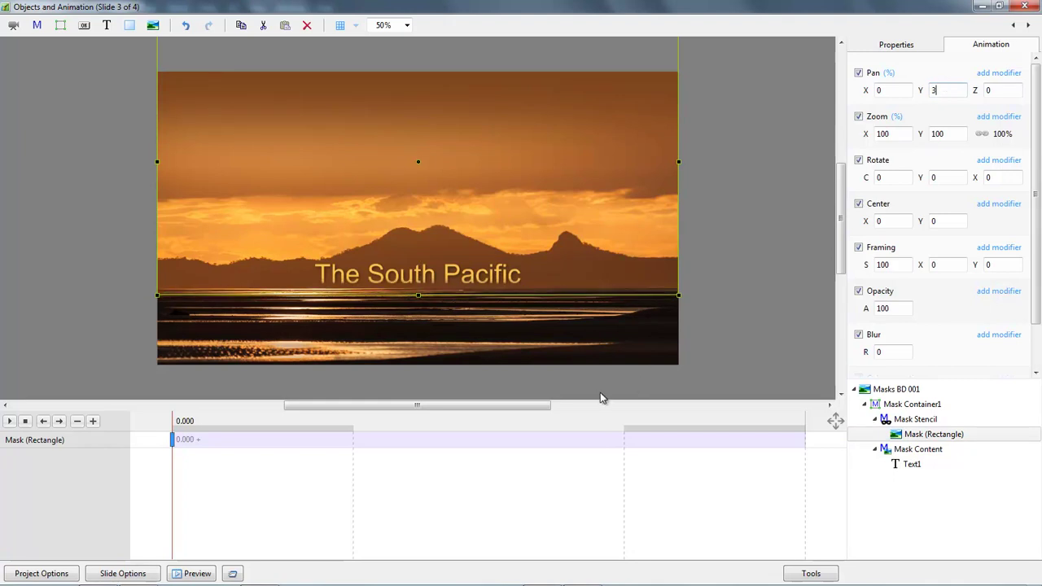
left_click(908, 466)
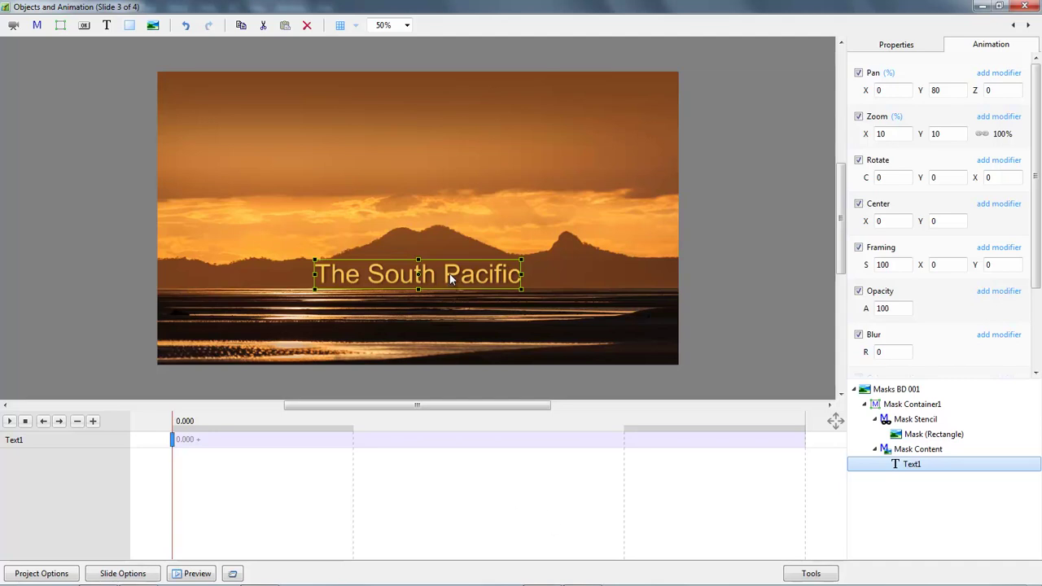
Keyframe the title at 3.025 and 4.084 s, raising it into view at Pan Y 104.
left_click_drag(921, 91, 937, 94)
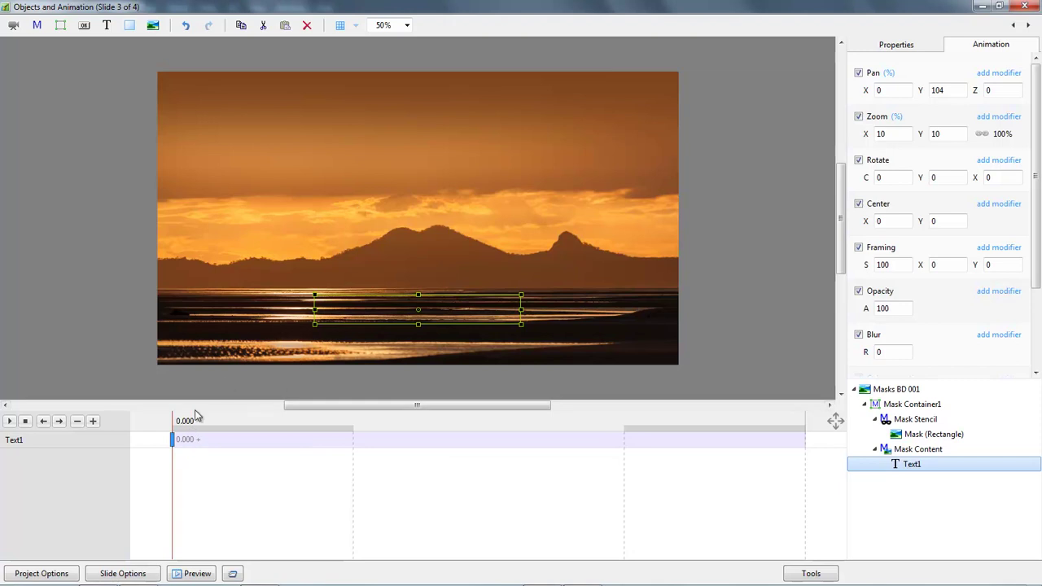
left_click_drag(176, 442, 447, 473)
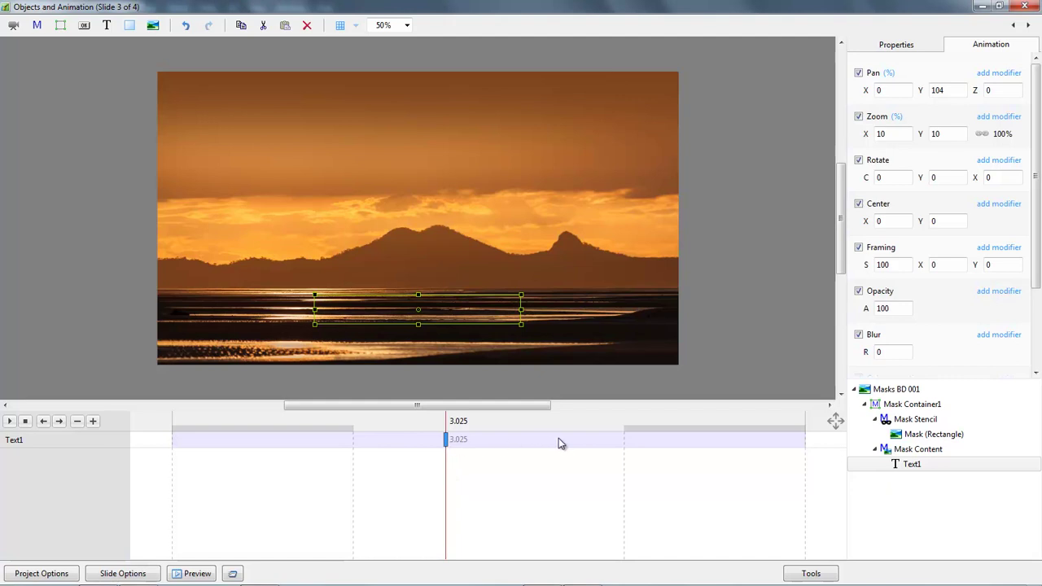
left_click(579, 448)
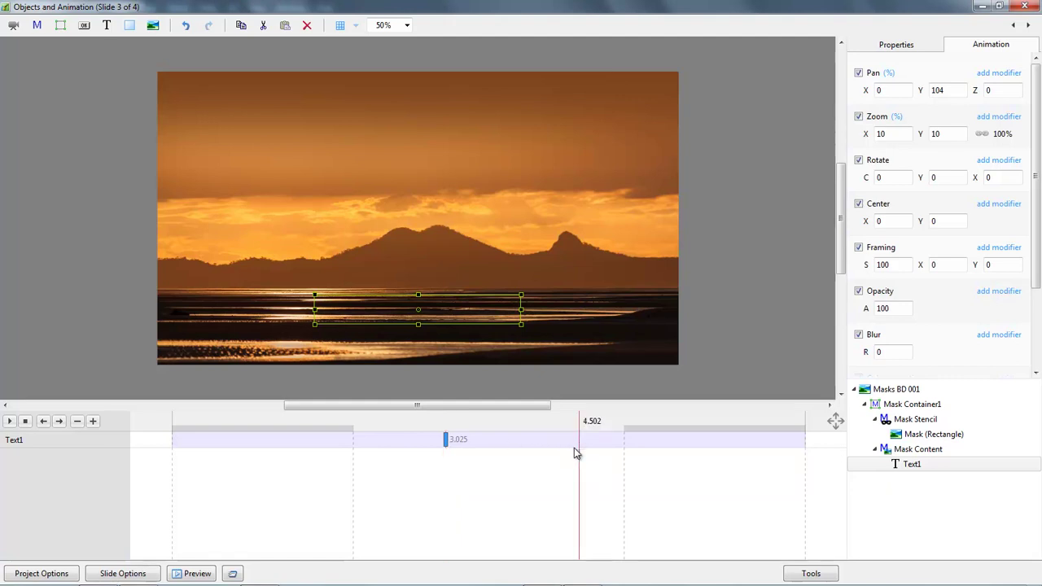
double_click(574, 448)
left_click_drag(580, 444, 542, 446)
left_click(446, 439)
left_click(542, 441)
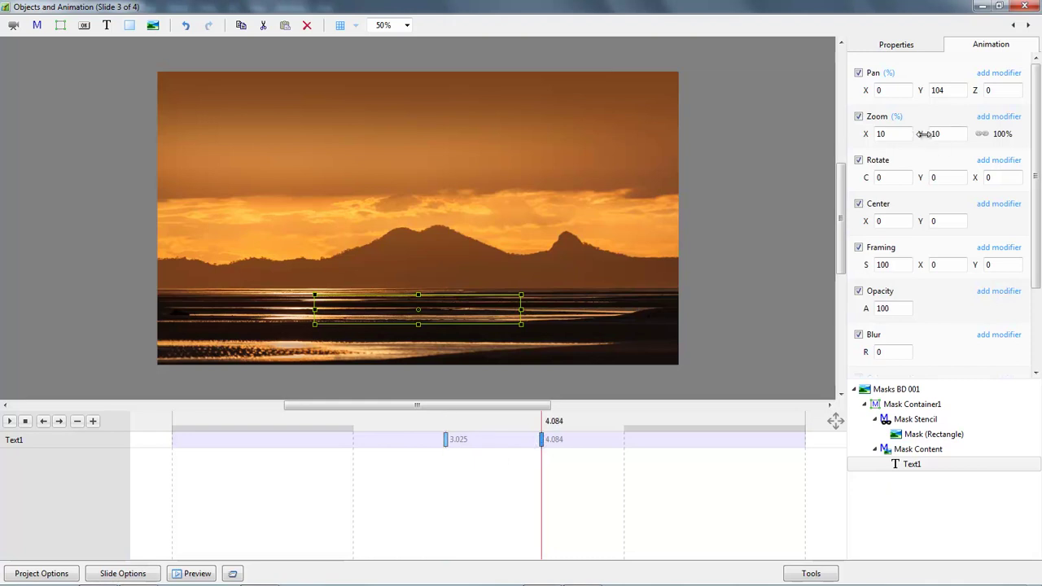
left_click_drag(926, 91, 903, 95)
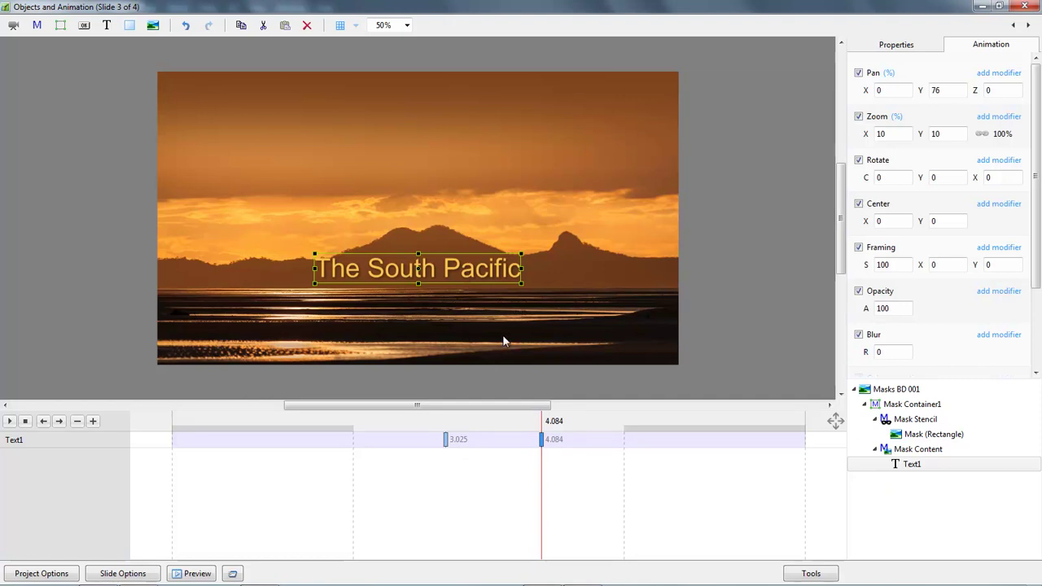
left_click(447, 441)
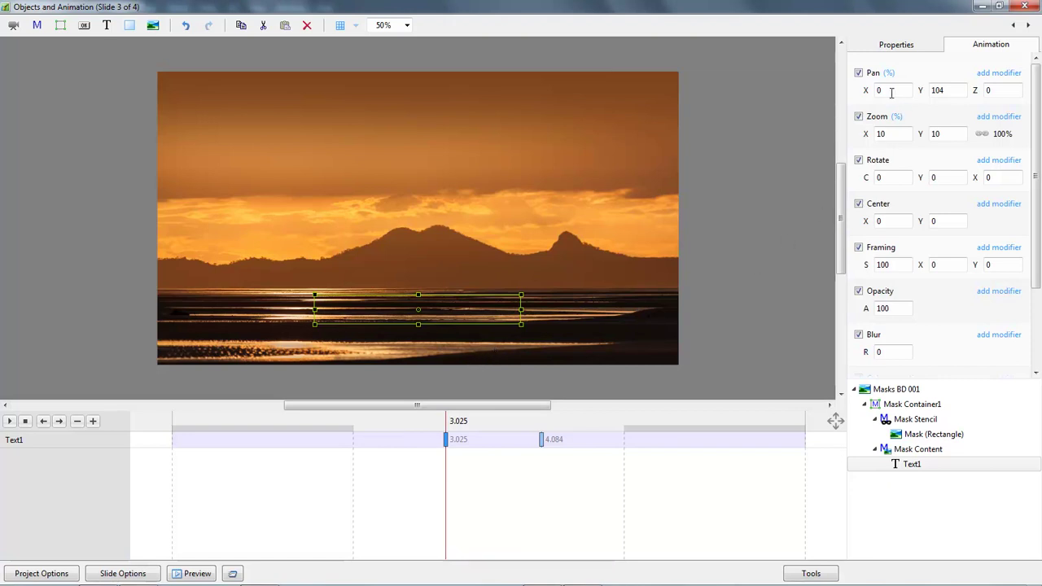
Apply Slow down animation speed to the pan, then close the Objects and Animation editor.
left_click(1002, 73)
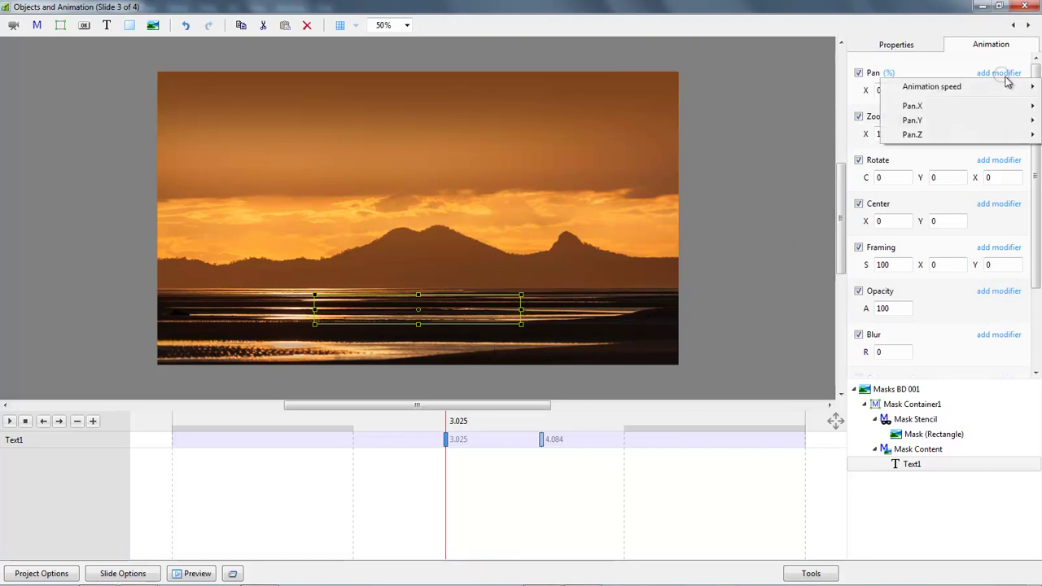
mouse_move(937, 92)
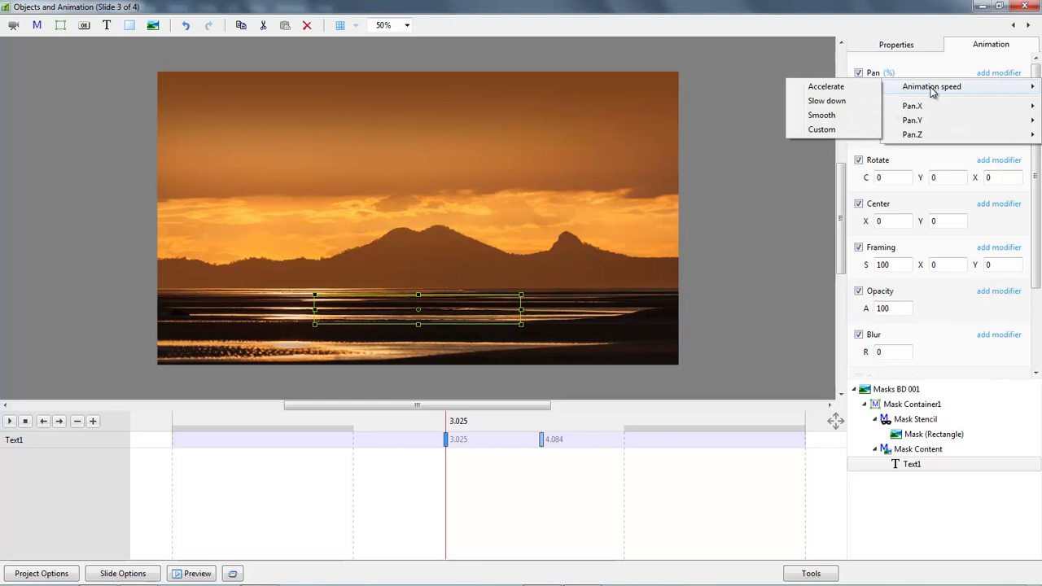
left_click(827, 101)
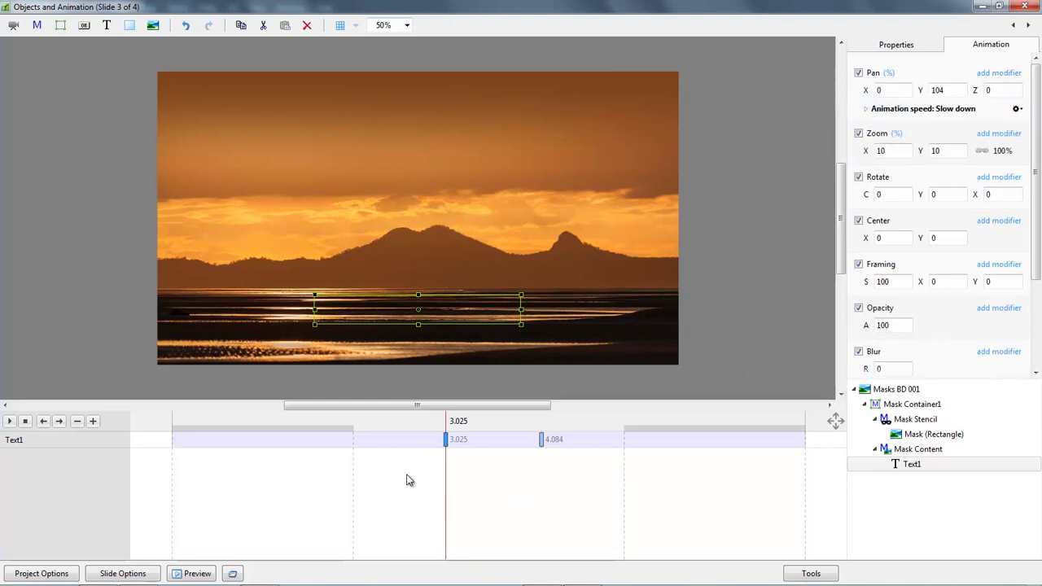
left_click(1030, 7)
Preview the show, set slide 3's duration to 12 seconds, and reopen its animation editor.
left_click(179, 482)
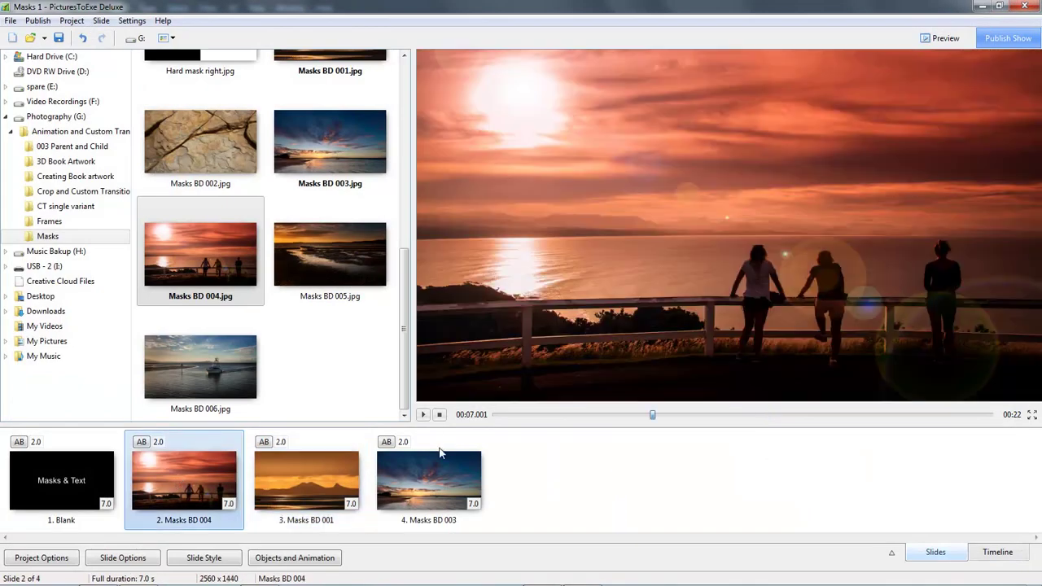
left_click(422, 415)
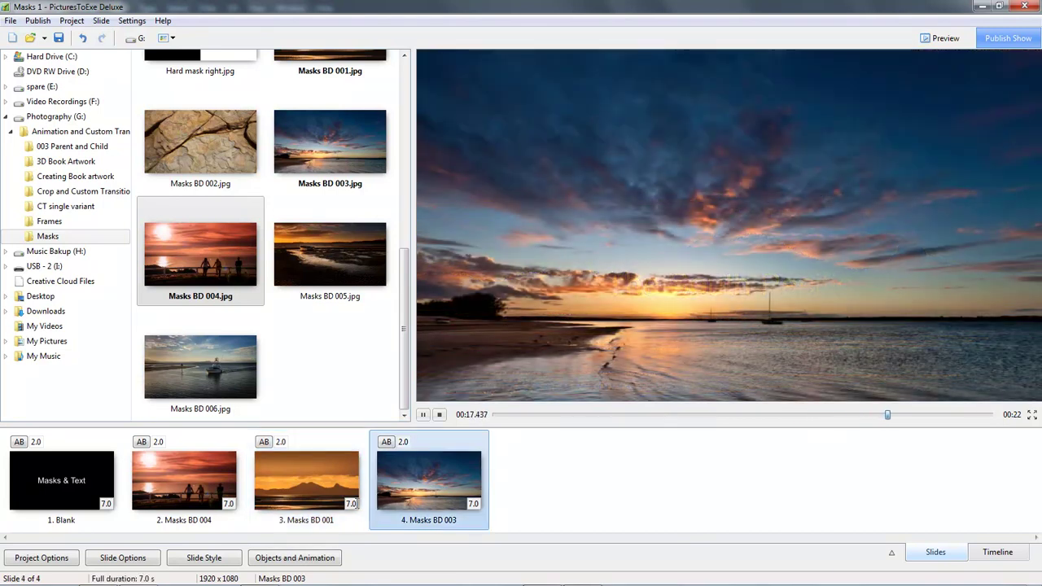
left_click(352, 504)
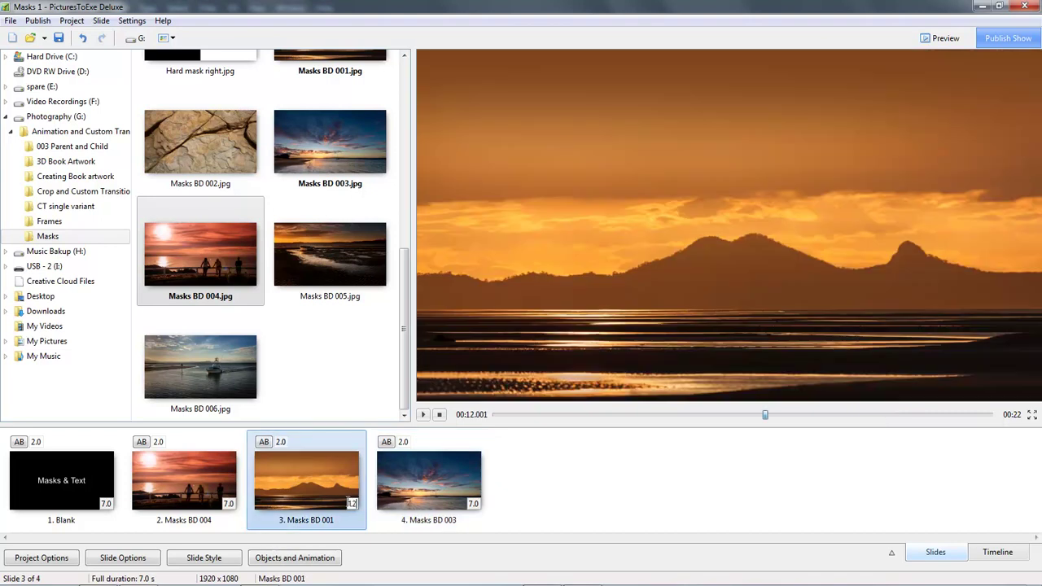
type("12")
key("Return")
left_click(297, 558)
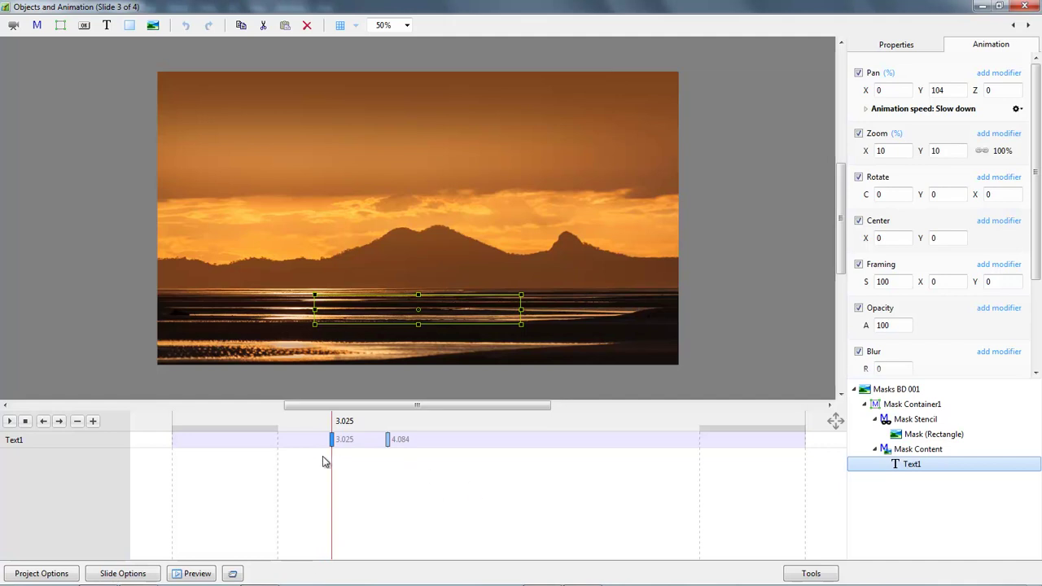
At the 4.084 end keyframe, move the title to Pan X 7 and Pan Y 78.
left_click_drag(336, 461, 390, 469)
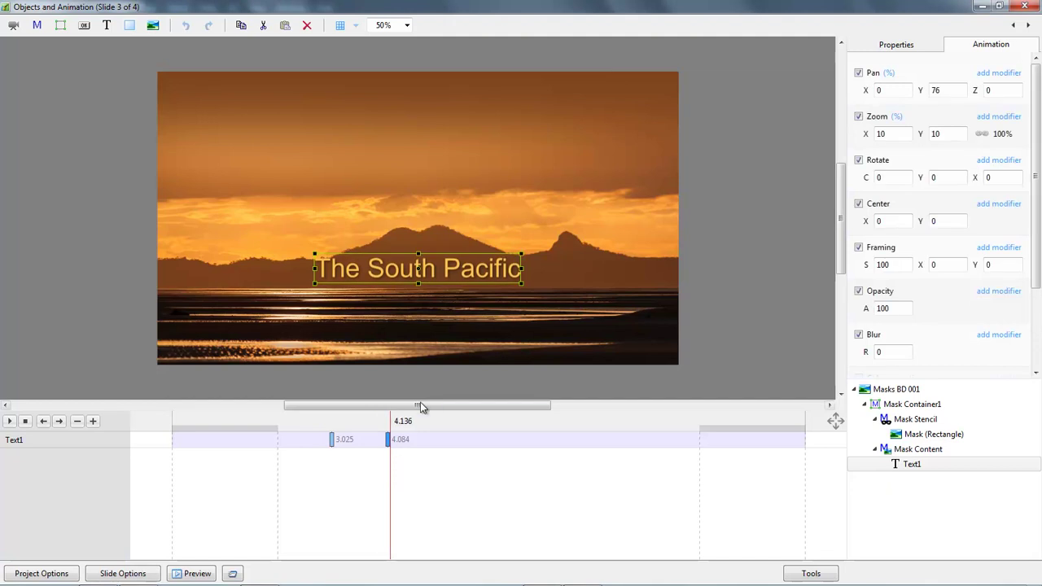
left_click(333, 440)
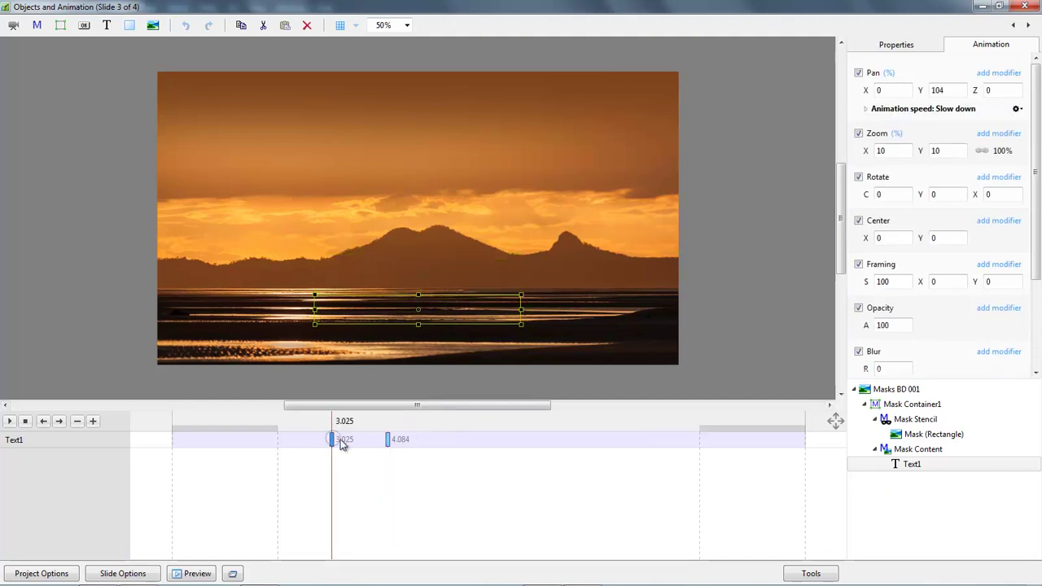
left_click(388, 440)
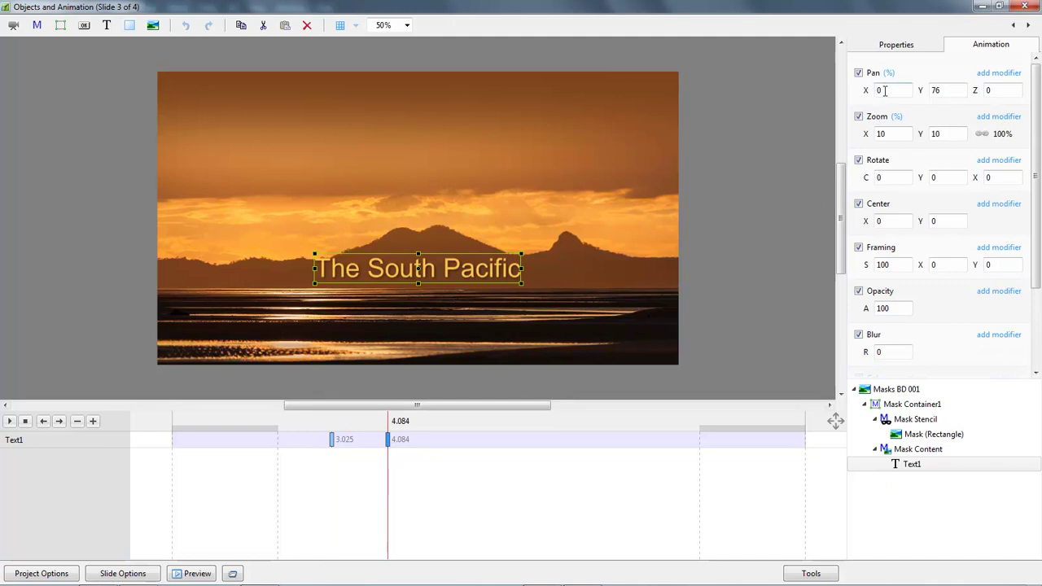
key("Up")
key("Up")
key("Up")
key("Up")
key("Up")
key("Up")
key("Up")
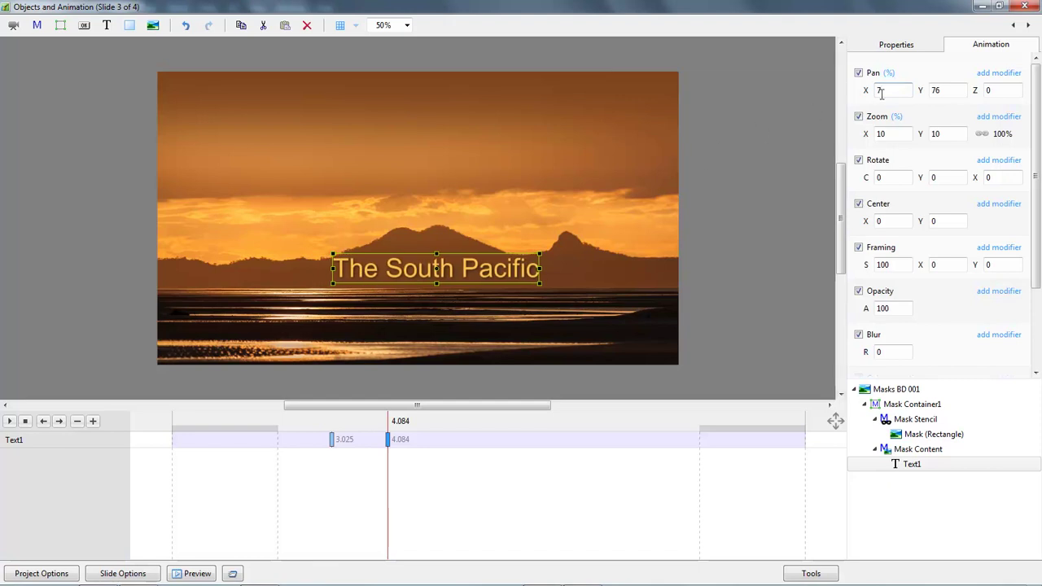
left_click(946, 85)
key("Up")
key("Up")
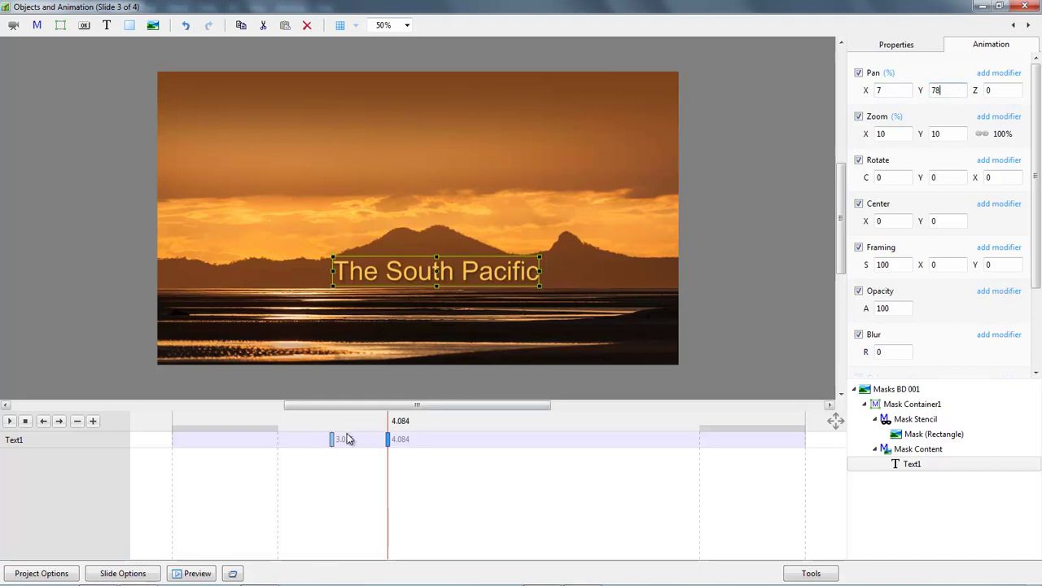
Set Pan X 7 at the 3.025 starting keyframe and play the title animation.
left_click_drag(331, 440, 334, 440)
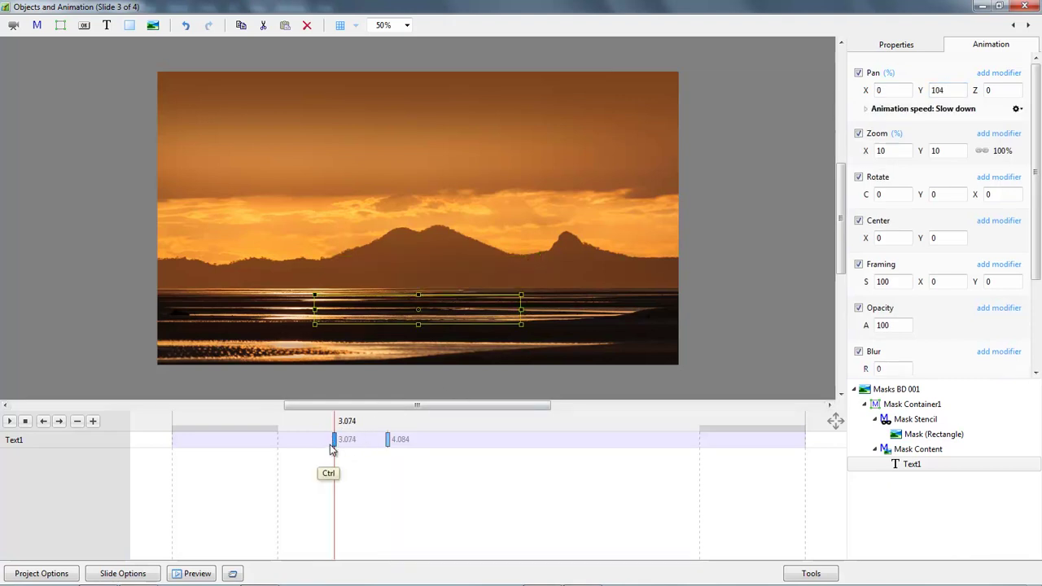
key("ctrl+z")
key("Tab")
type("7")
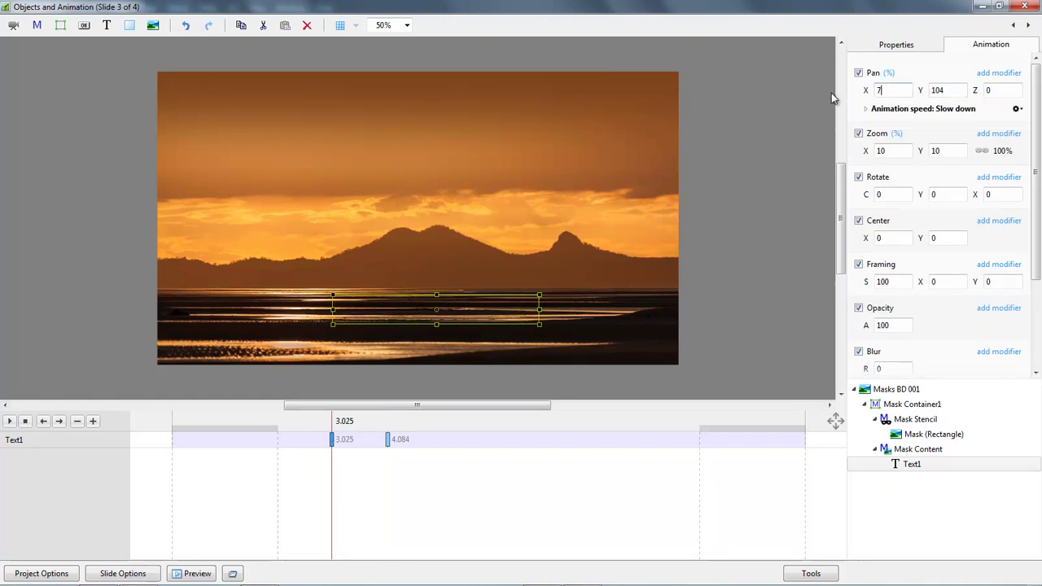
left_click(282, 471)
key("space")
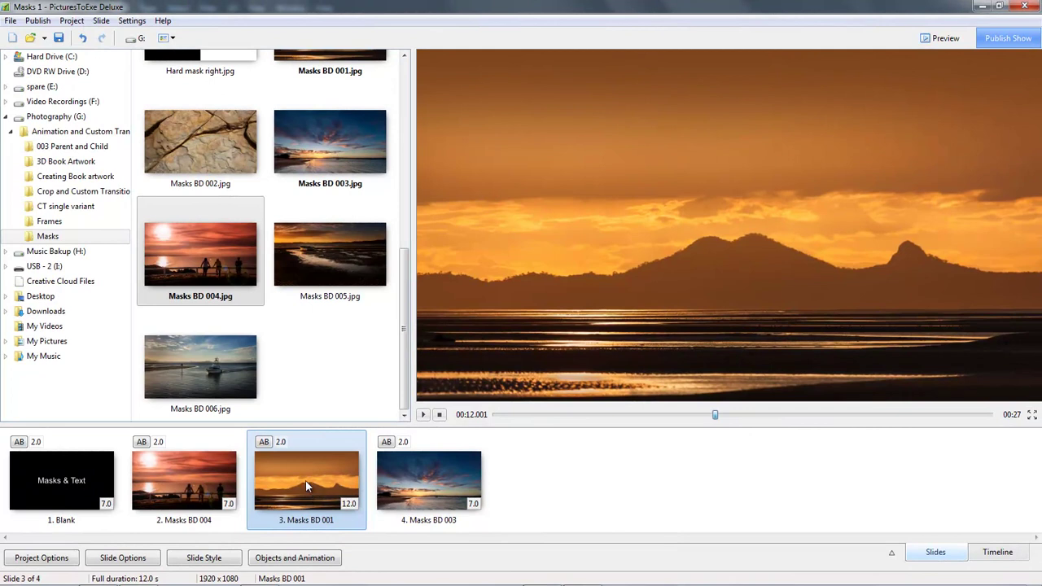
Delete the Masks BD 004 slide, restoring the Blank slide after a mistaken delete, and preview from Blank.
left_click(72, 482)
key("Delete")
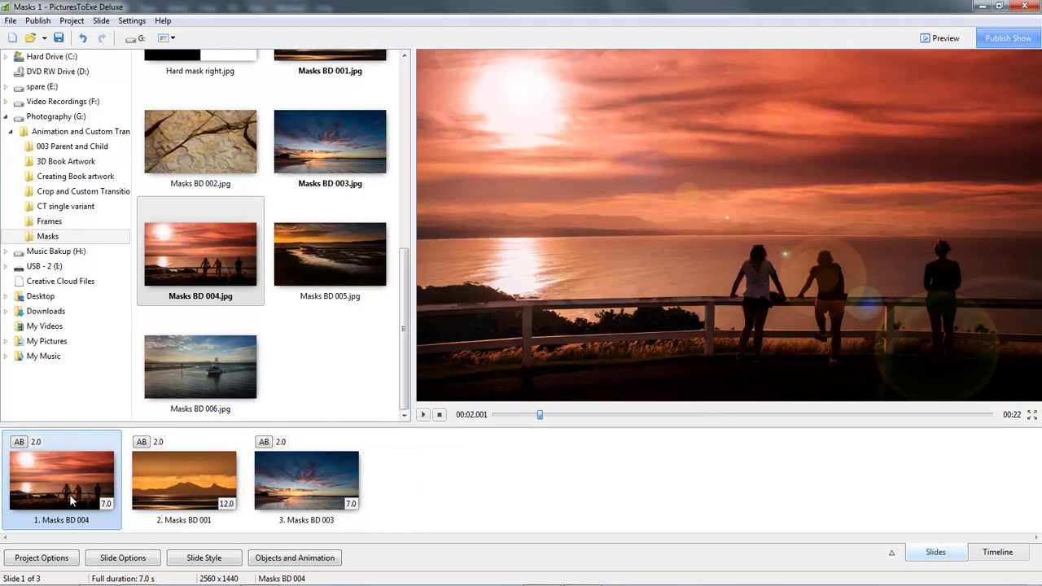
key("ctrl+z")
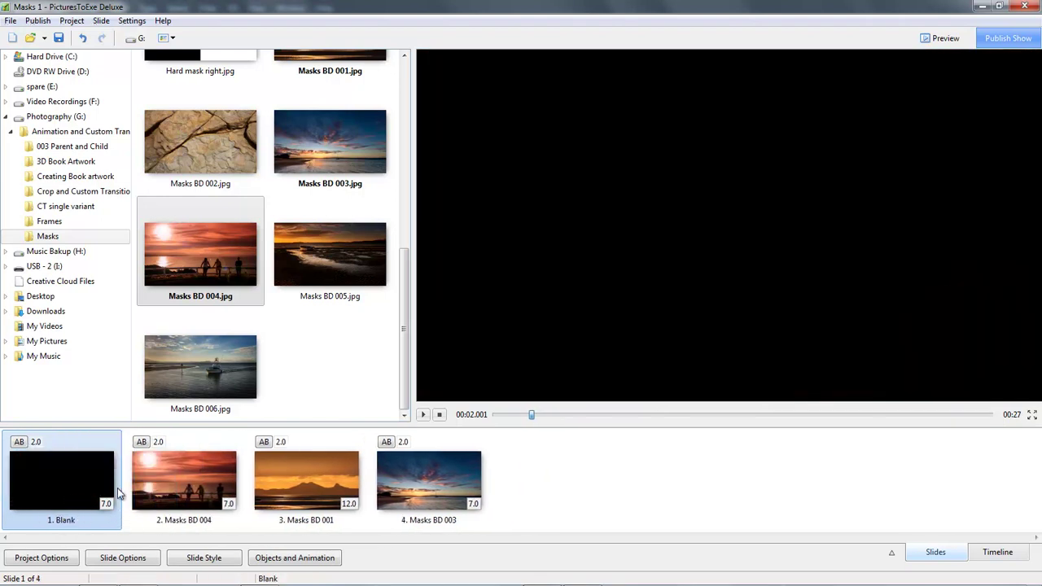
left_click(185, 480)
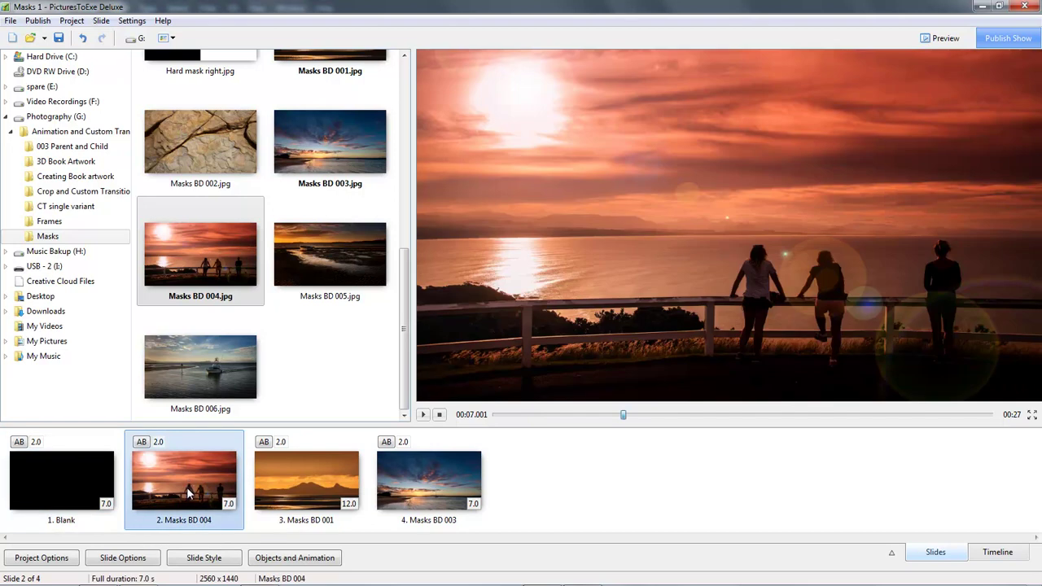
key("Delete")
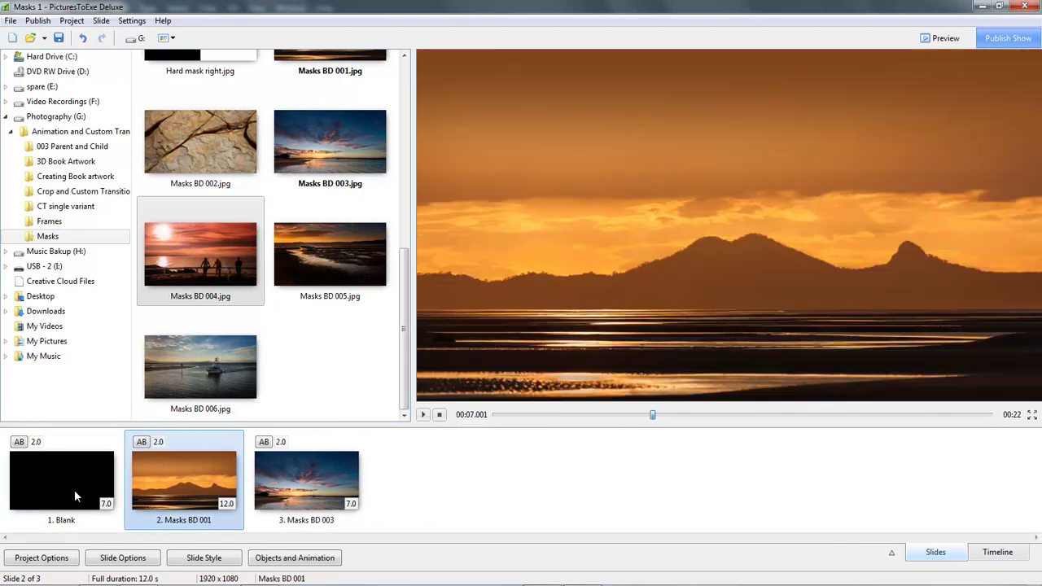
left_click(75, 483)
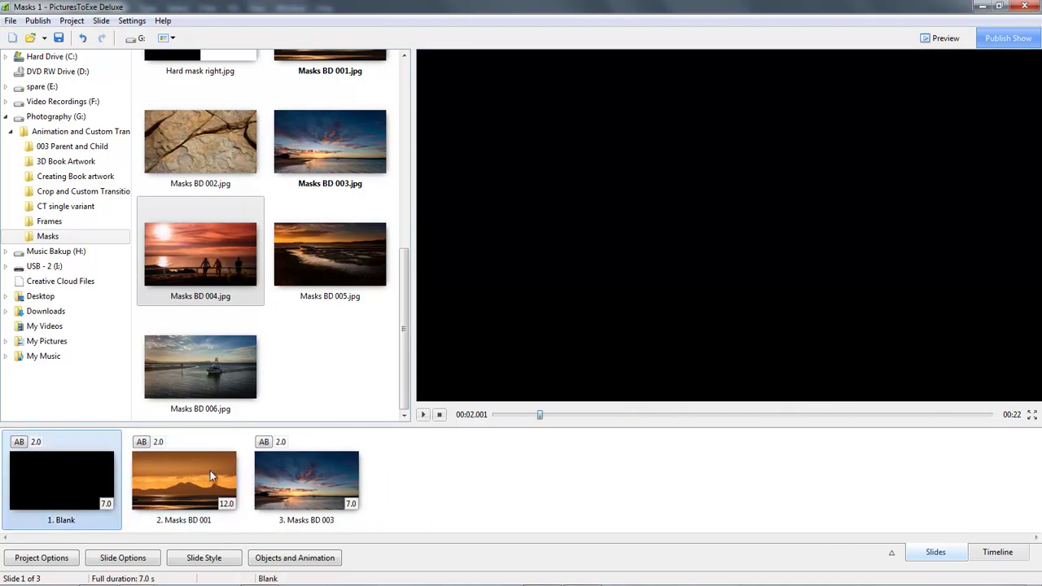
left_click(424, 415)
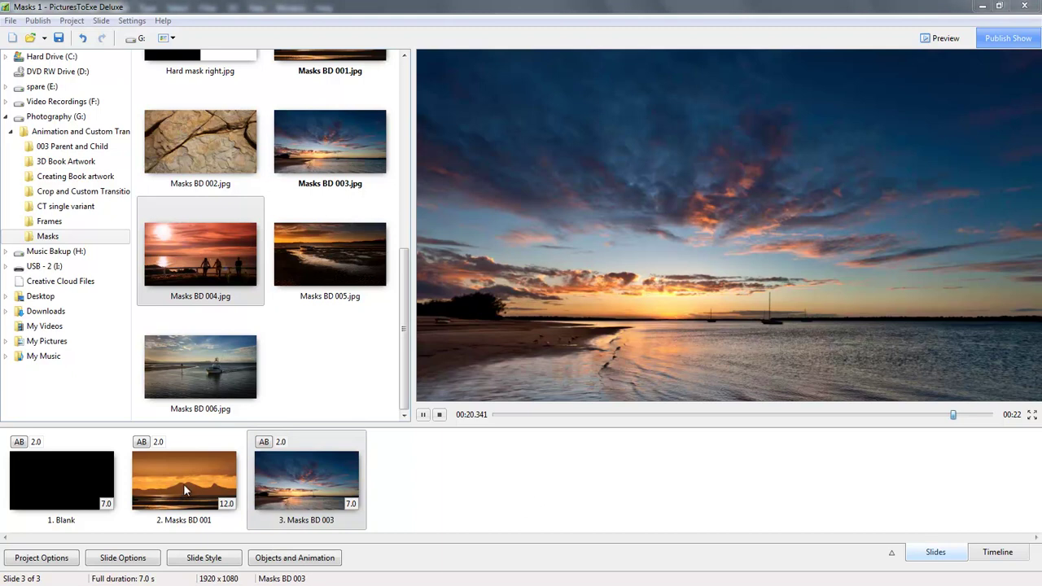
Show the Masks BD 002.jpg cracked-rock picture in the preview.
left_click(208, 144)
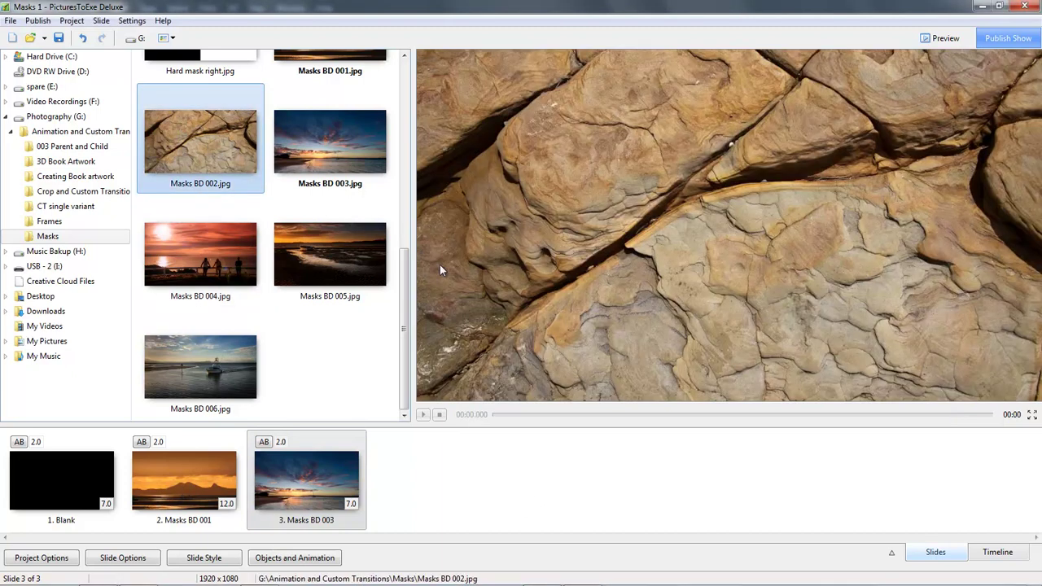